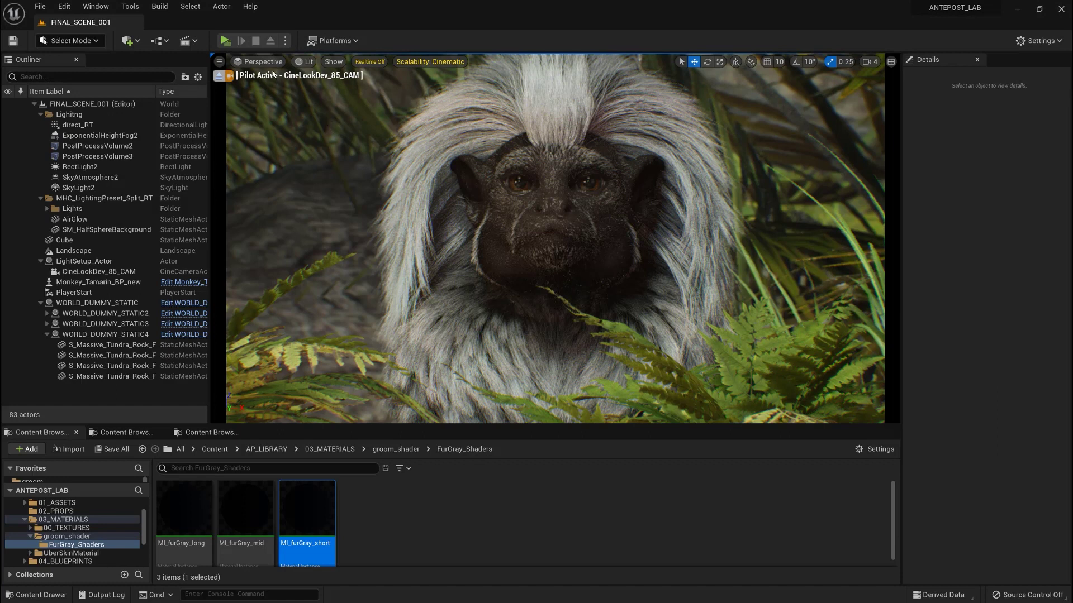
- Switch the level viewport away from the piloted CineLookDev_85_CAM view and inspect the monkey in the jungle scene from several angles
click(263, 62)
click(268, 220)
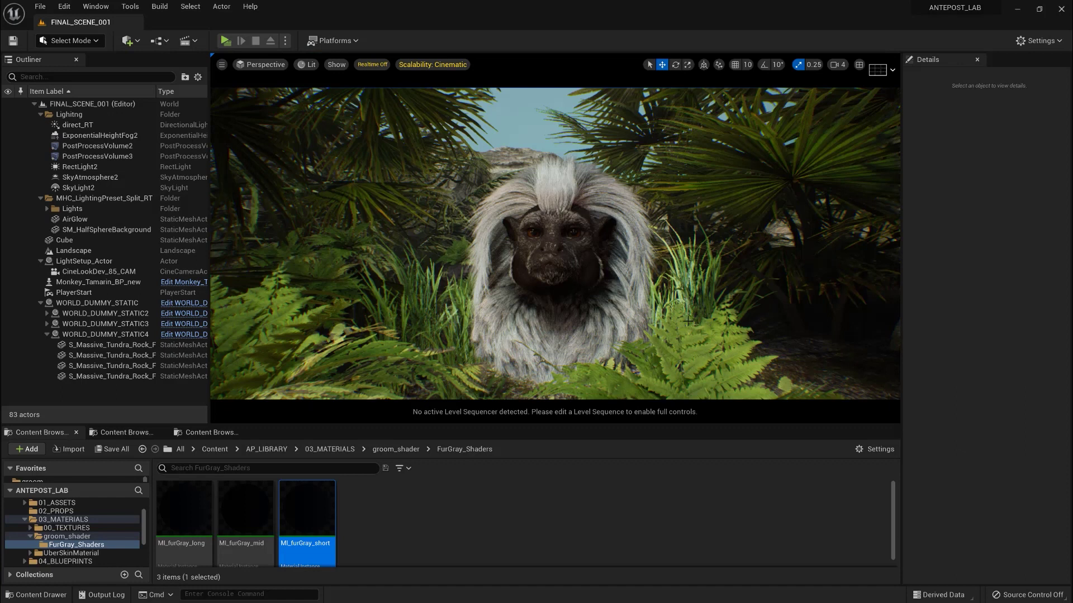
right_drag(688, 320, 637, 320)
key(w)
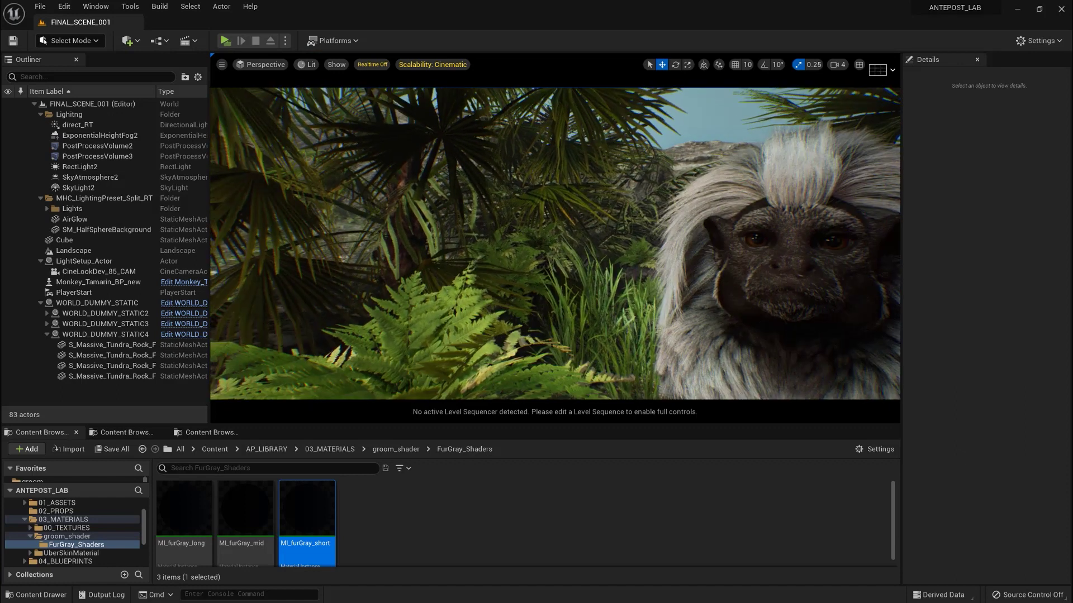
right_drag(637, 237, 686, 235)
key(s)
key(w)
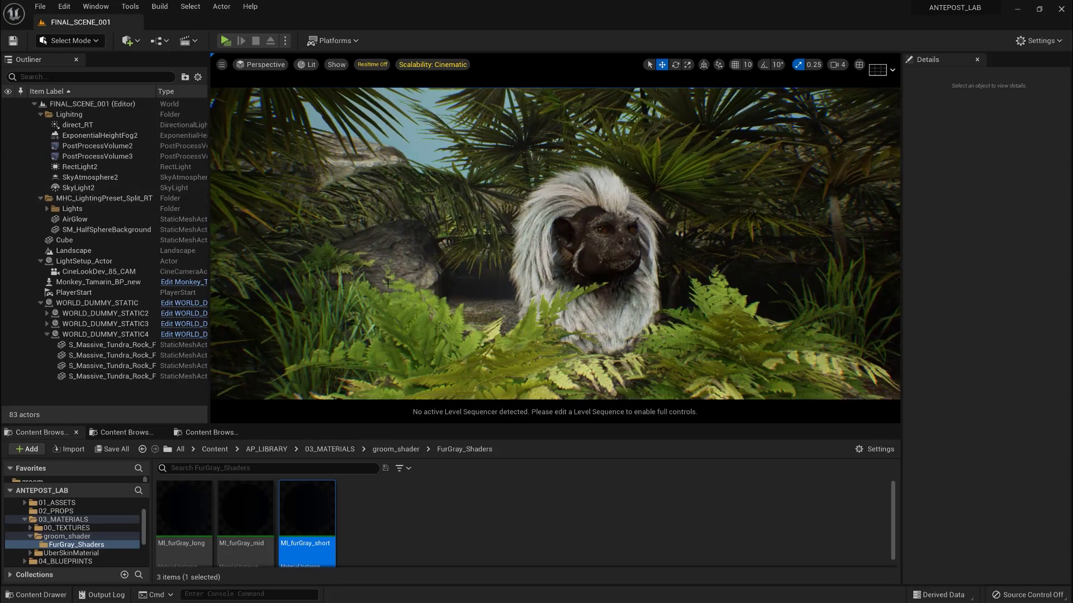
drag(559, 251, 558, 218)
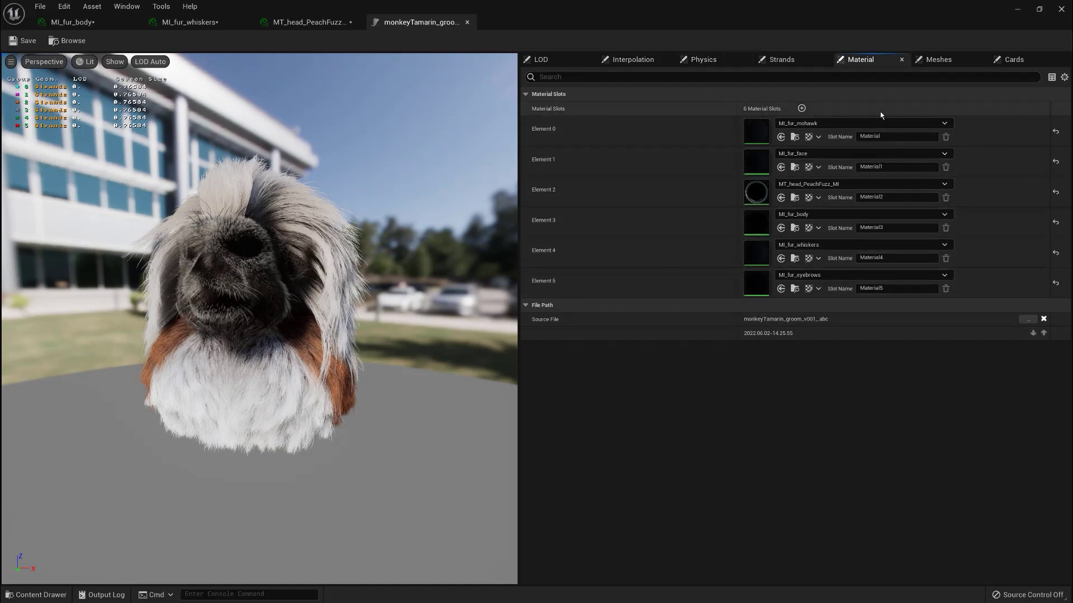
- Review the monkey groom's Strands settings, display the preview in Hair Groups colours, and inspect the groups up close
click(781, 59)
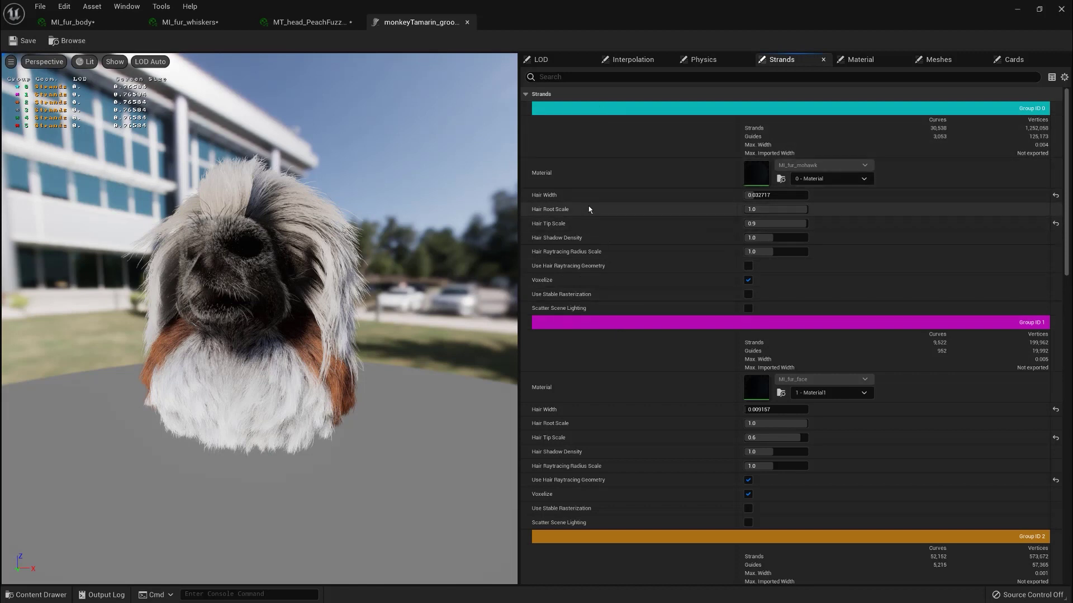
scroll(623, 305, down, 1)
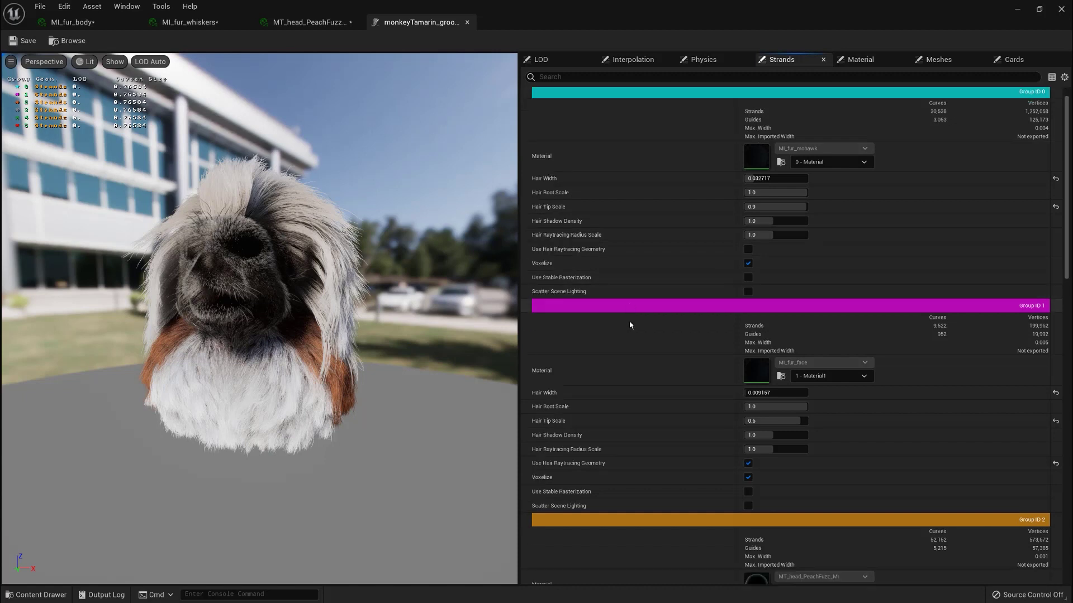
scroll(632, 324, up, 1)
click(115, 62)
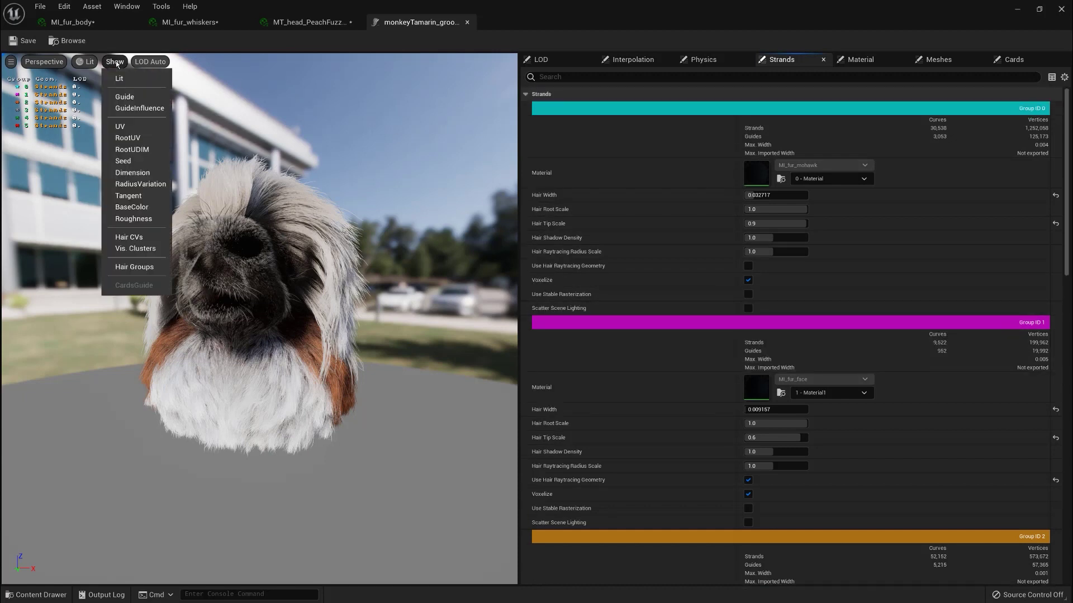
click(136, 268)
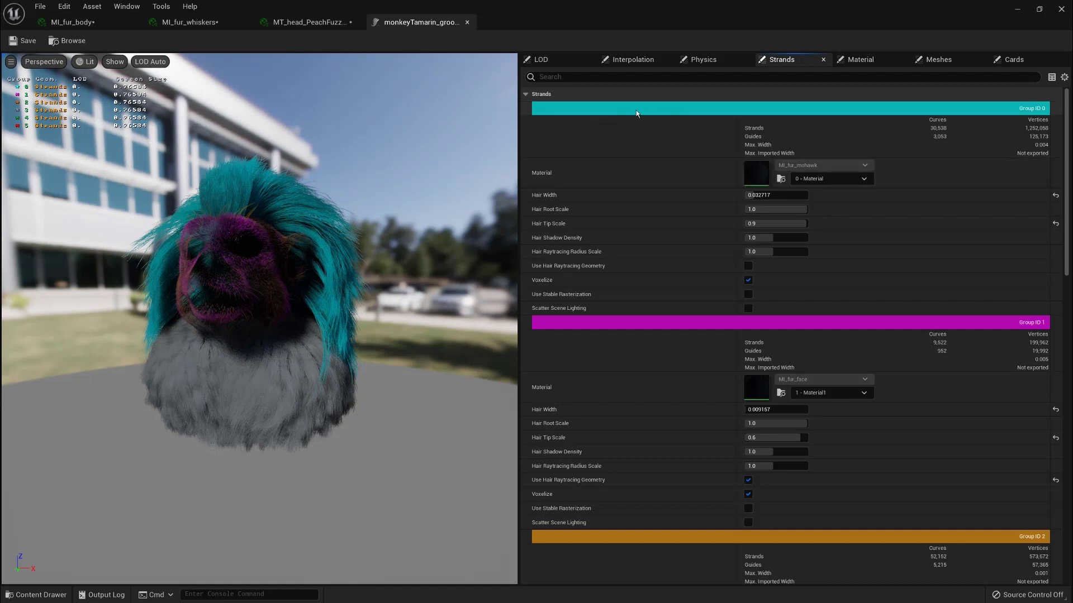
mouse_move(174, 170)
right_down()
mouse_move(207, 169)
mouse_move(174, 169)
right_up()
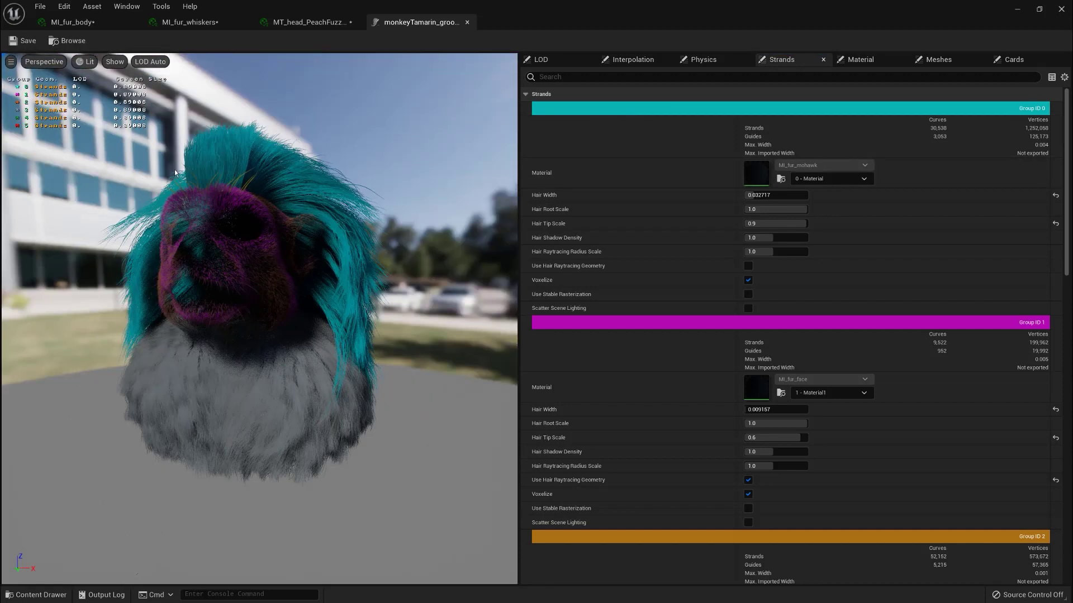
drag(174, 169, 203, 154)
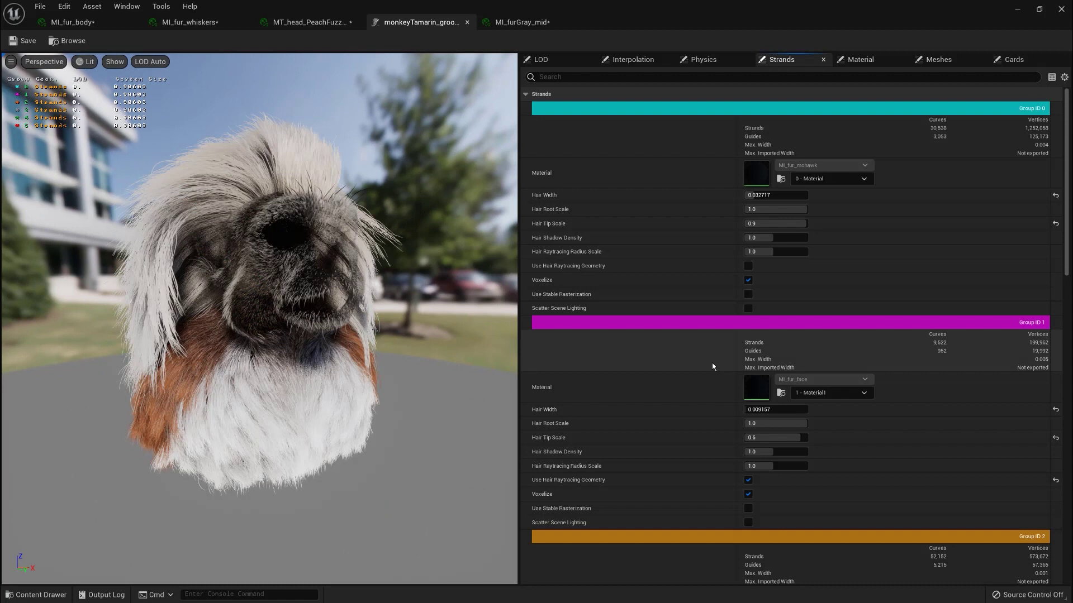
- Check which material slots can be assigned to hair groups 0 and 1 in the Strands settings
click(851, 179)
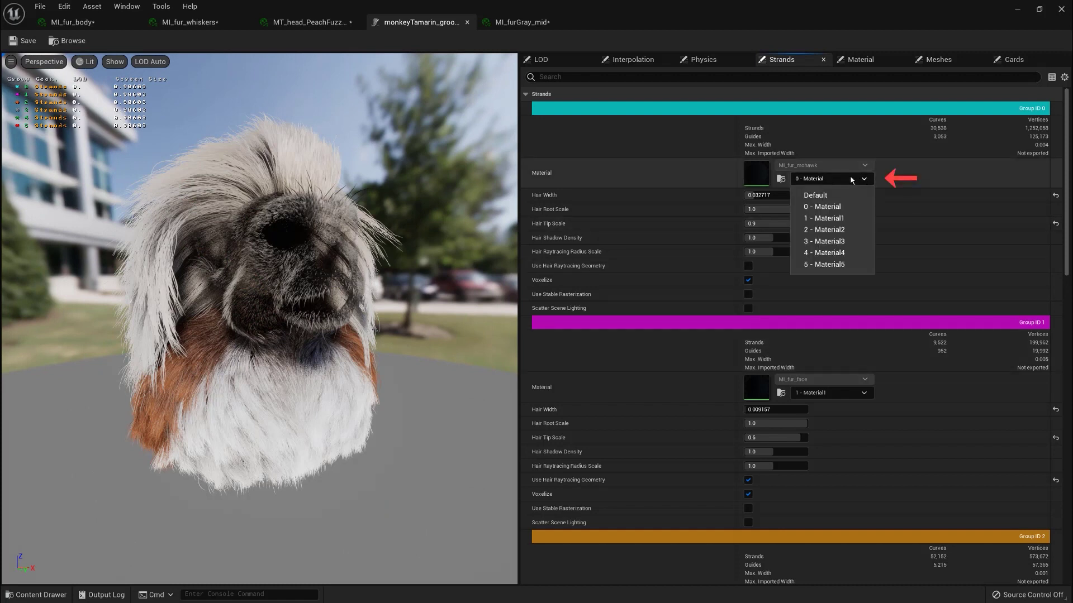
click(812, 393)
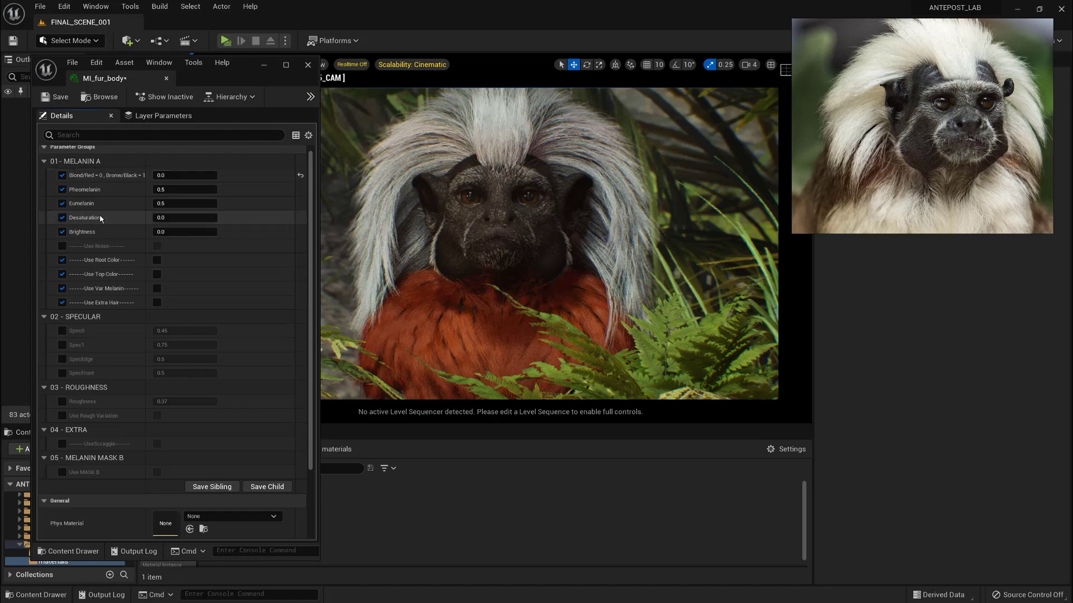
- Compare the Blond/Red to Brown/Black melanin parameter of MI_fur_body at 1 and 0, and set it to 1
click(185, 175)
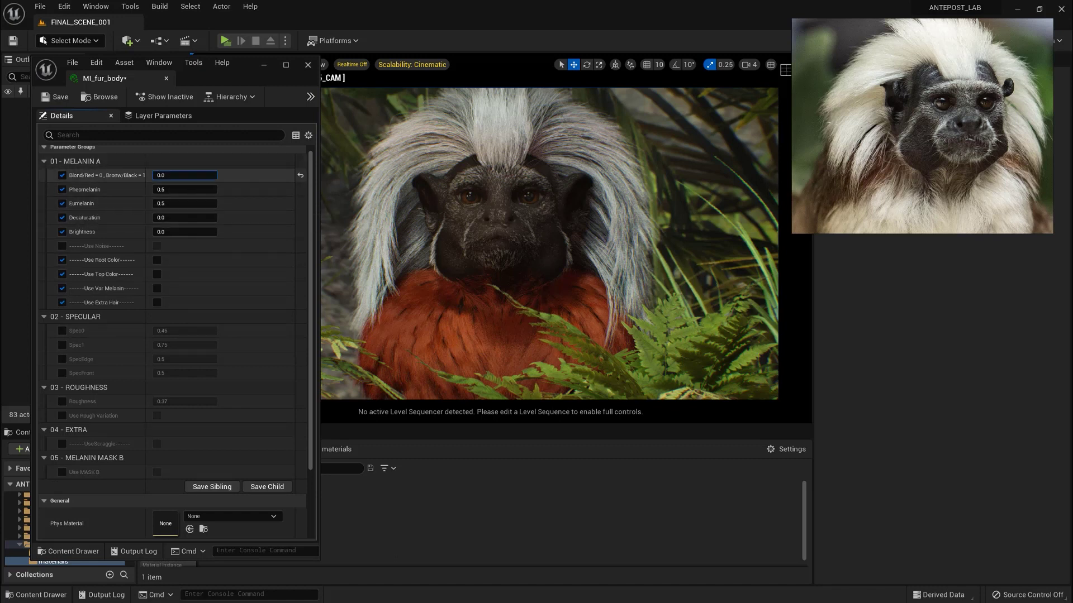
text(1)
key(Return)
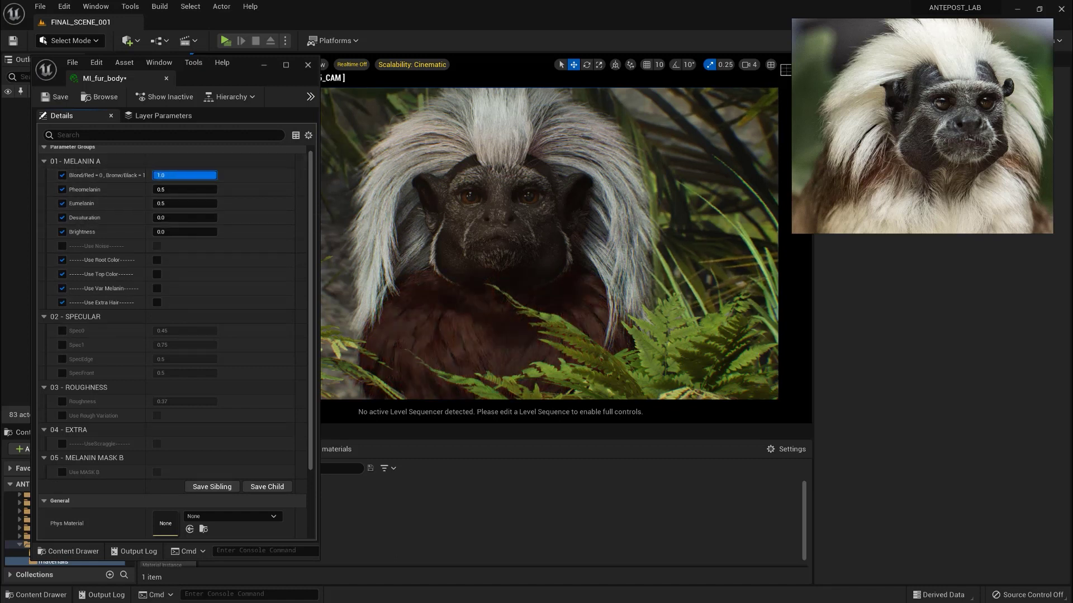
text(0)
key(Return)
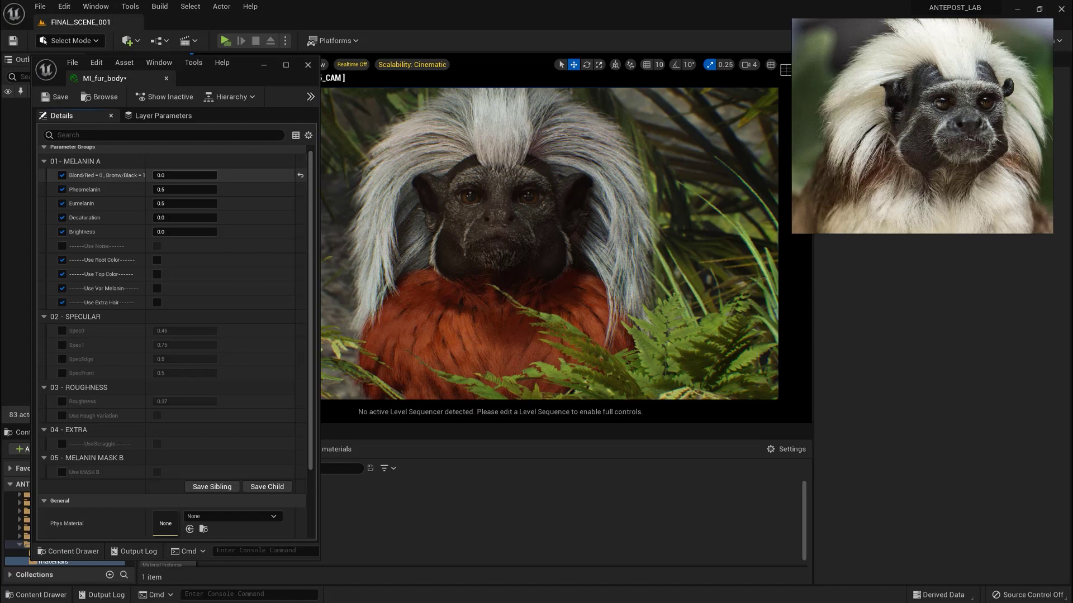
click(185, 175)
text(1)
key(Return)
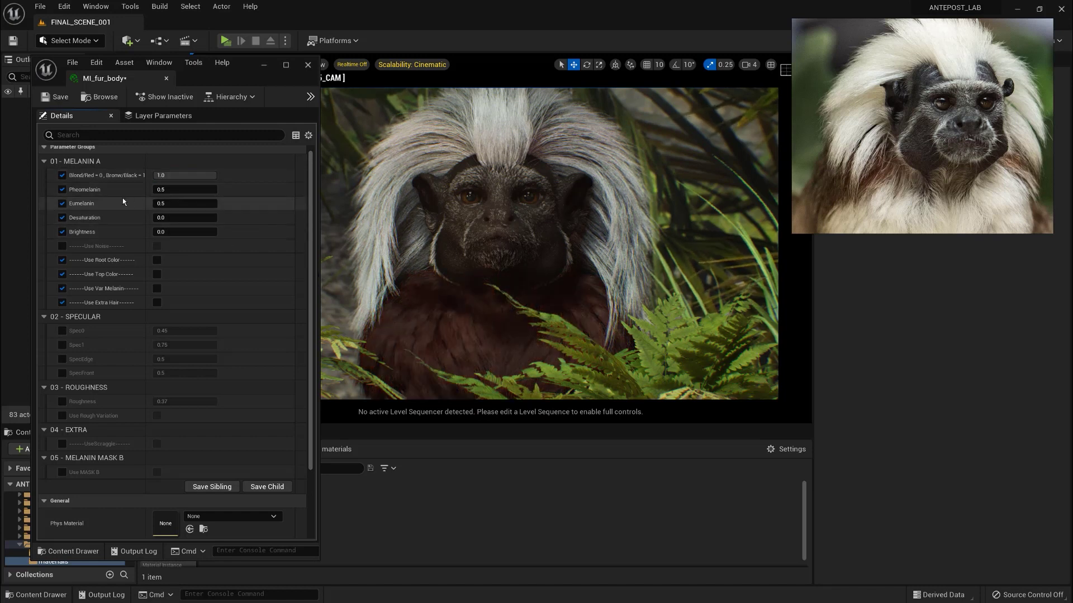
- Set the body fur's Eumelanin to about 0.352, and test Desaturation and Brightness, returning both to 0
click(180, 204)
drag(180, 205, 285, 203)
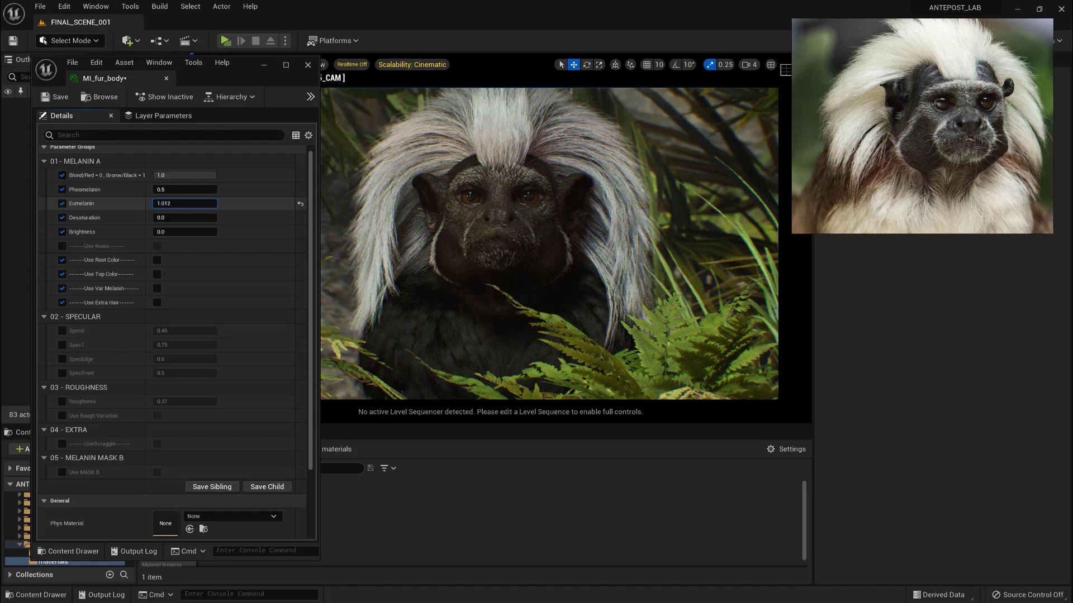
drag(286, 204, 181, 218)
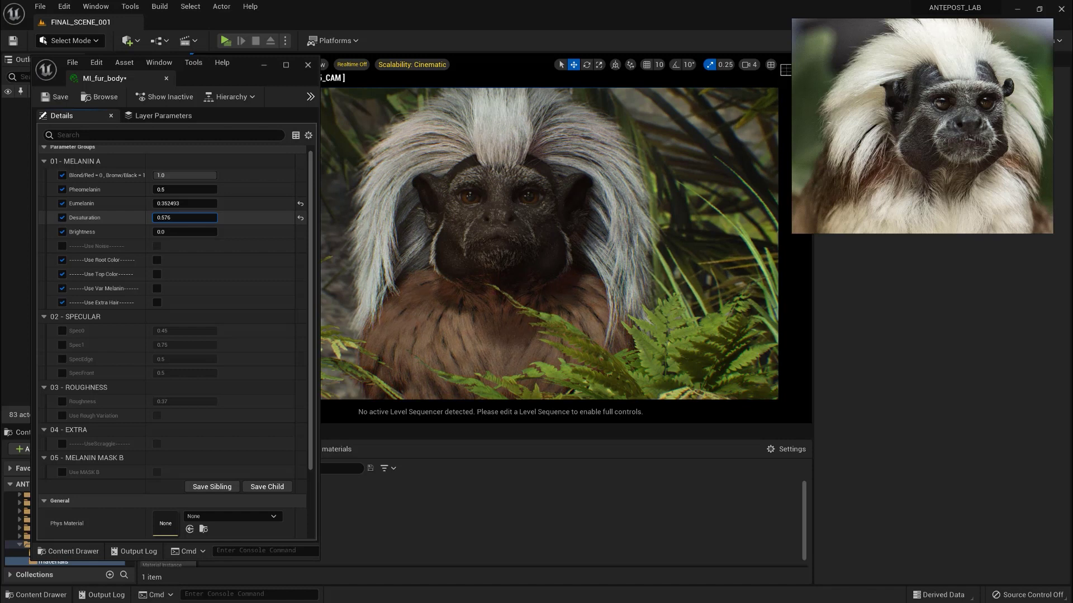
click(300, 218)
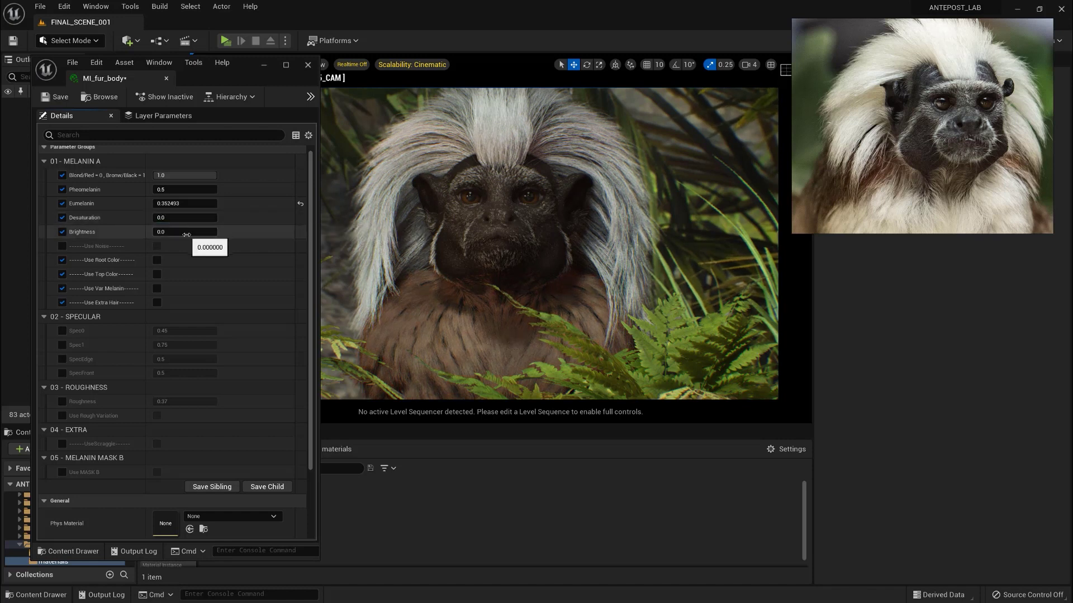
drag(187, 233, 205, 282)
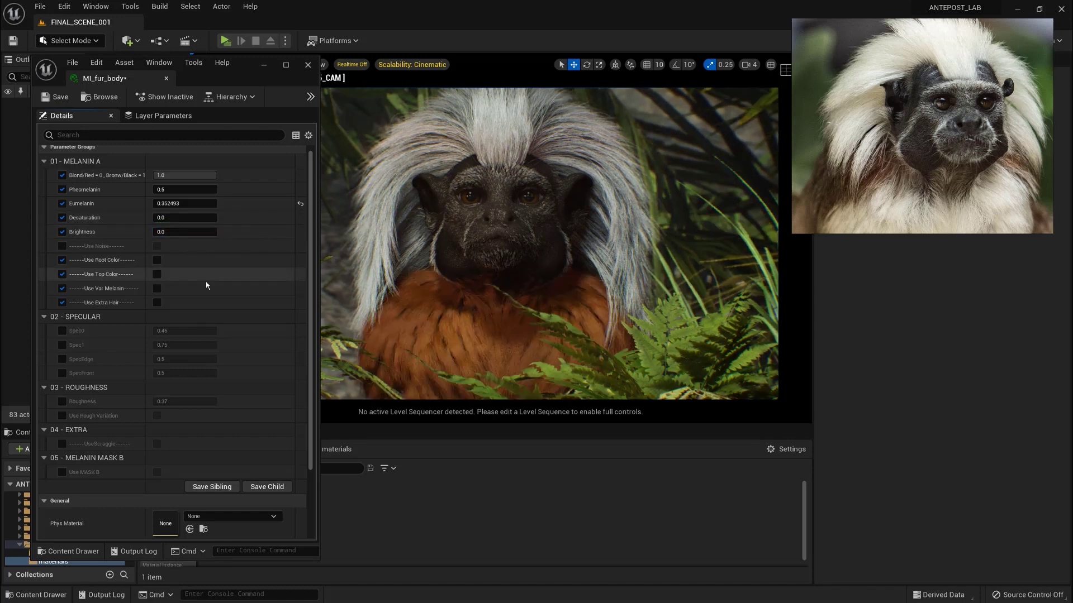
- Enable Use Root Color on the body fur with Root Position 0.44, Root Contrast about 1.063 and Root Color Blend about 0.083
click(157, 260)
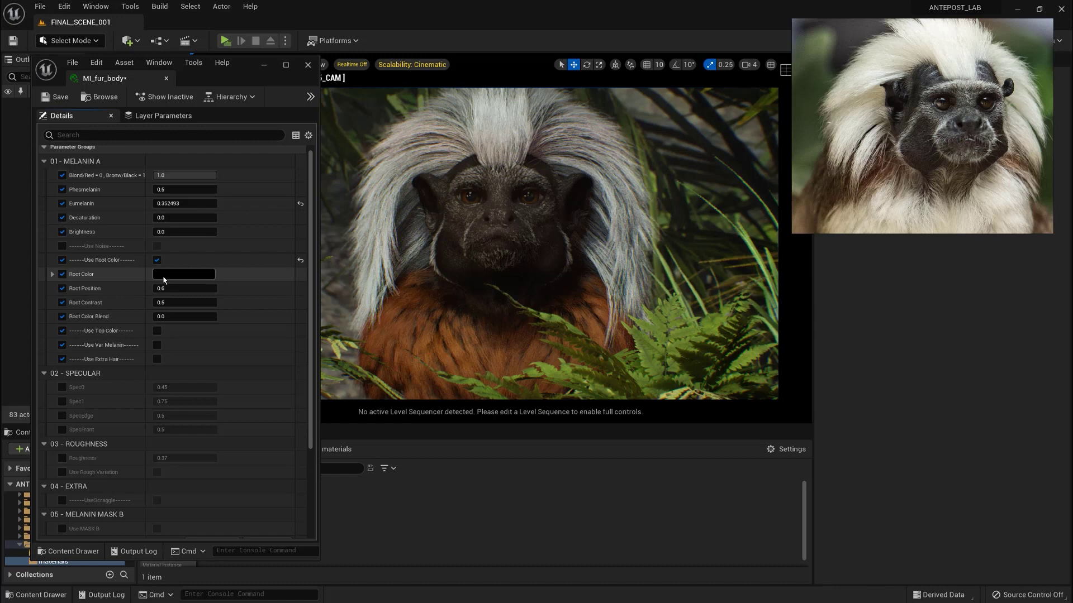
drag(190, 286, 165, 318)
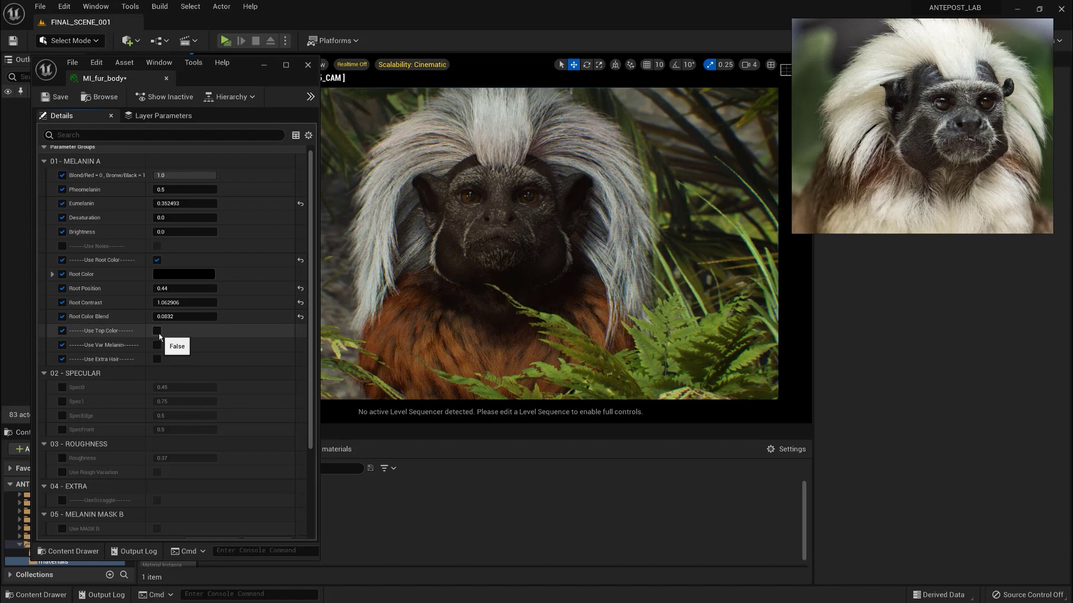
- Enable Use Top Color on the body fur, lower Top Position, and set Top Contrast to about 0.749 and Top Color Blend to 0.352
click(157, 330)
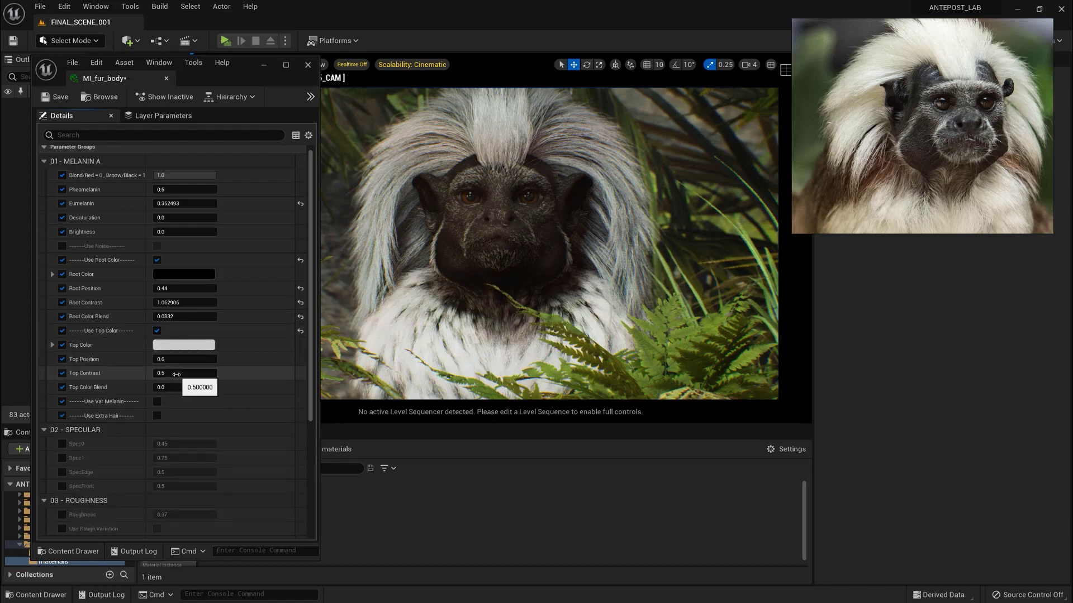
drag(170, 359, 120, 359)
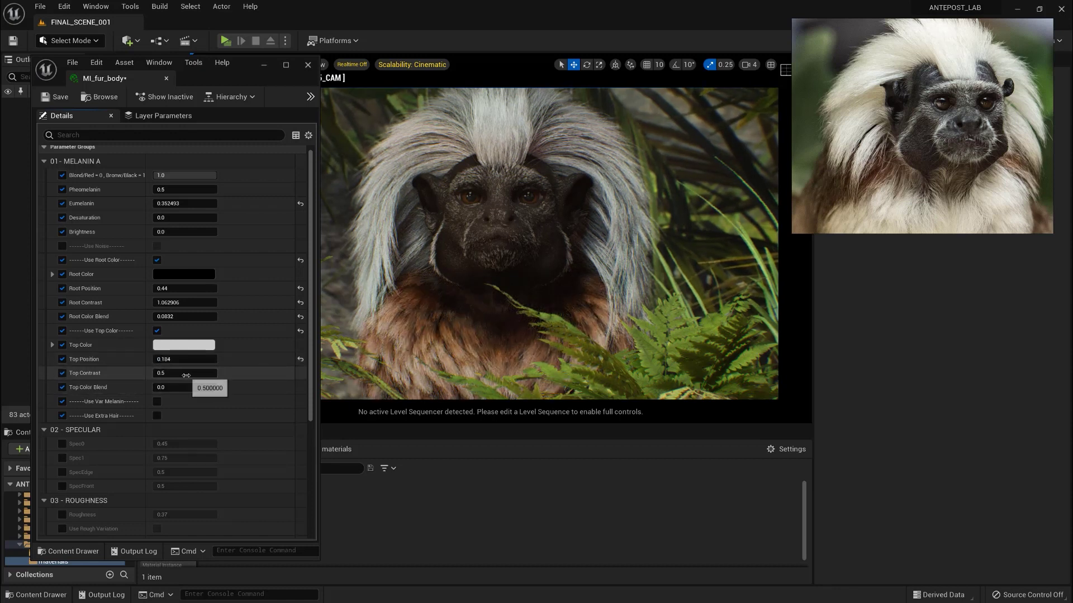
drag(188, 373, 206, 390)
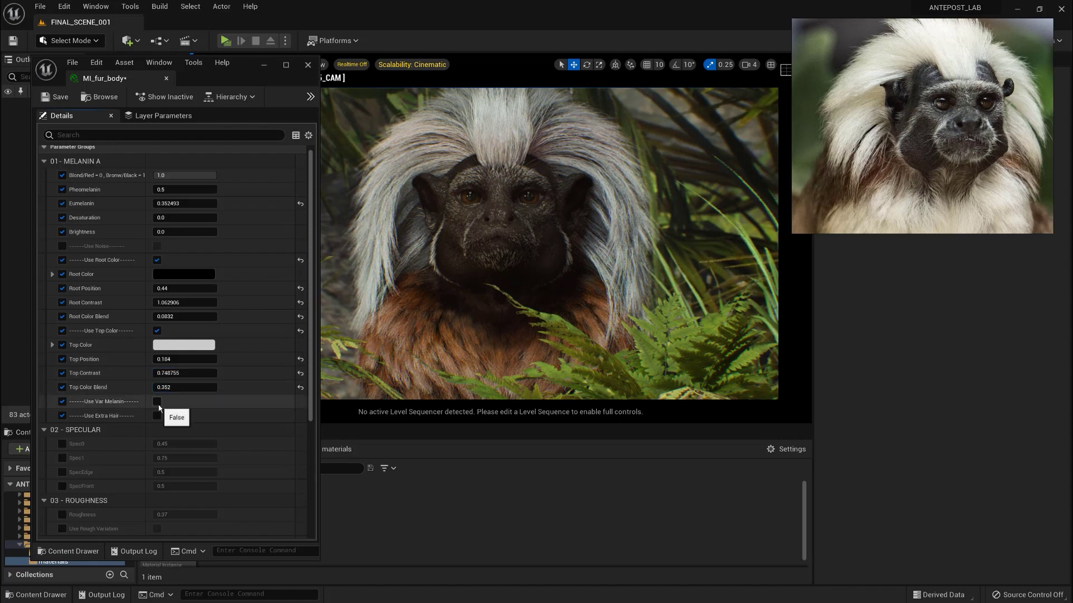
- Enable Use Var Melanin and the Var Brightness override, with Var Amount about -6.136 and the Var Blond/Red to Brown/Black parameter at 1
click(157, 402)
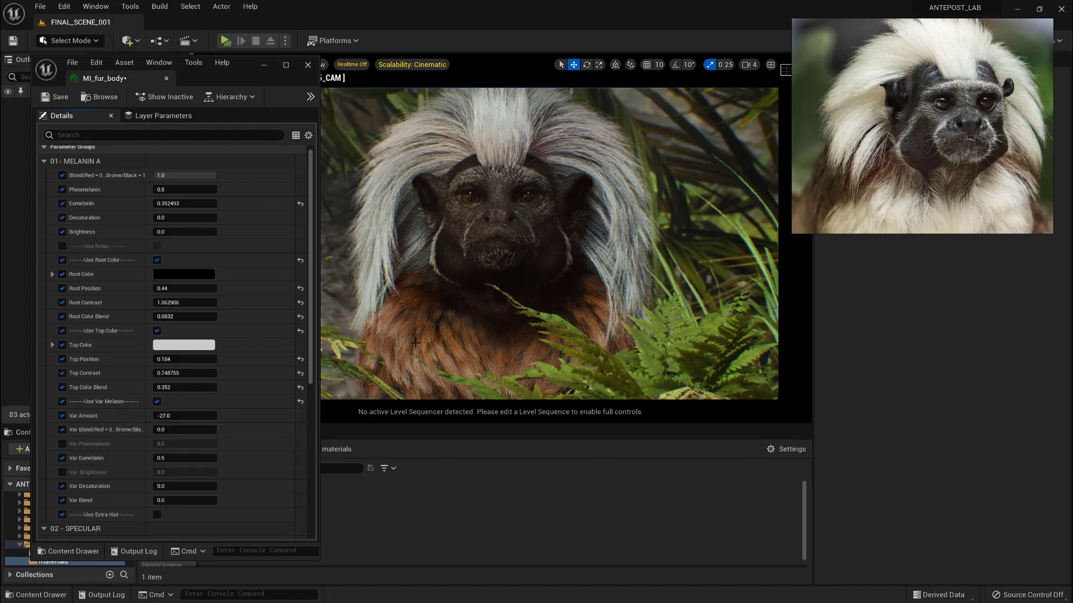
drag(184, 416, 209, 416)
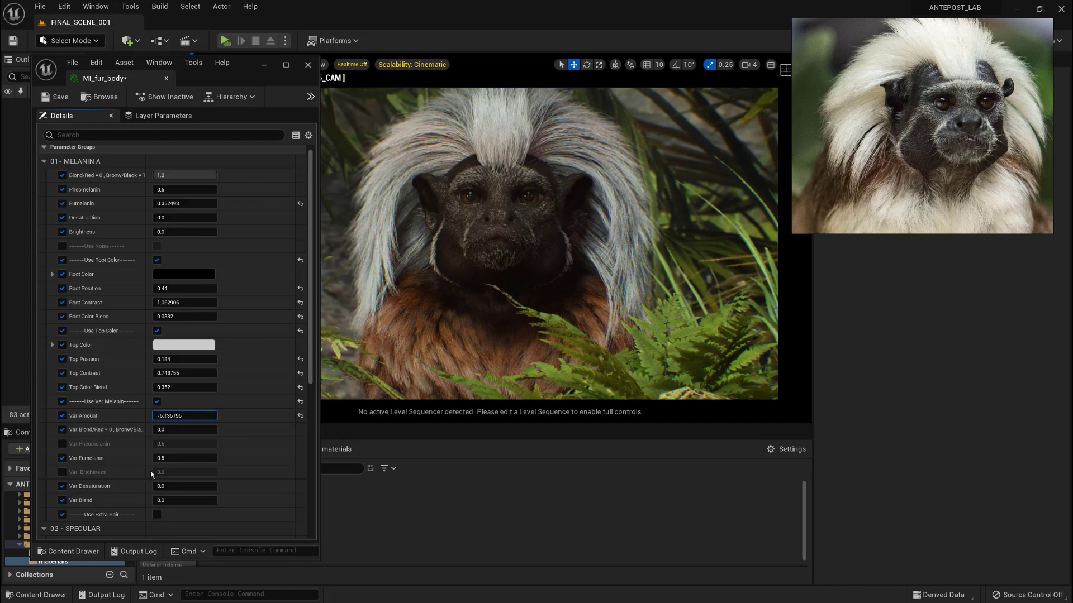
click(62, 472)
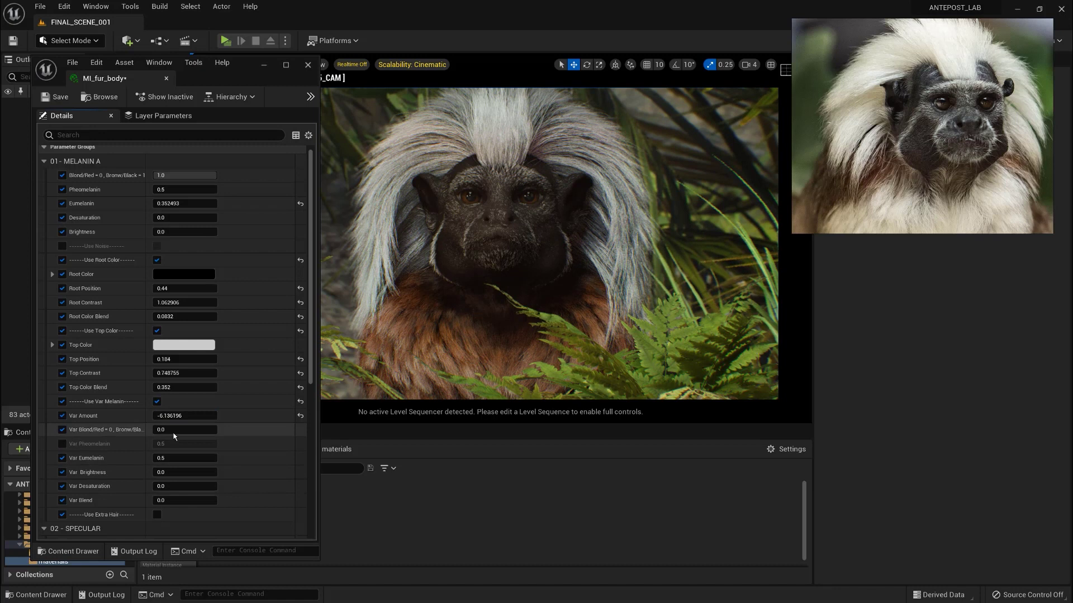
drag(155, 430, 217, 429)
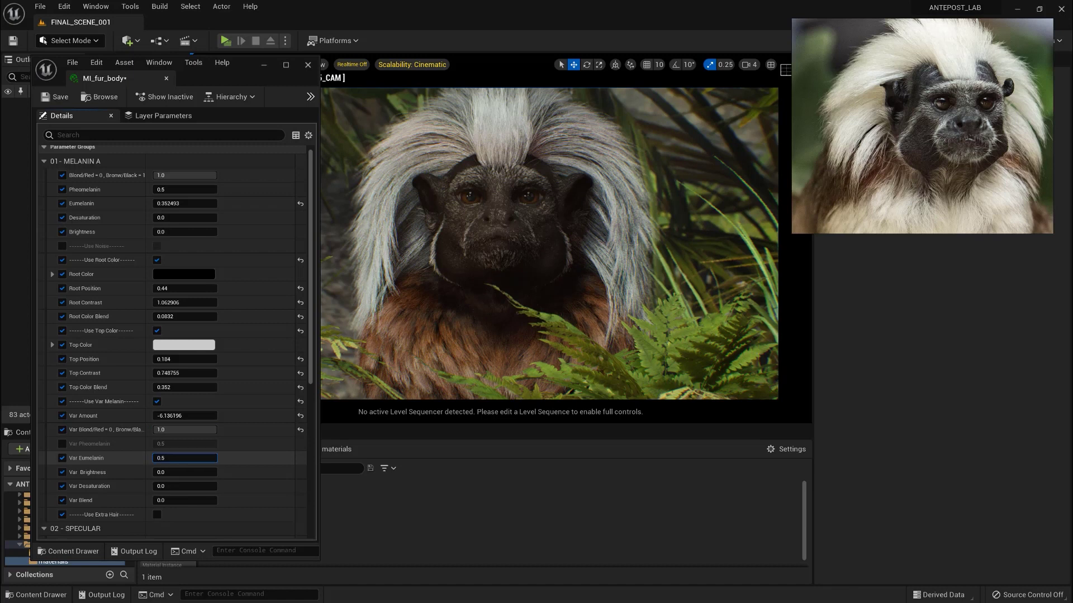
- Set the body fur's Var Eumelanin to 1 and its Var Amount to about -2.03
drag(185, 458, 201, 459)
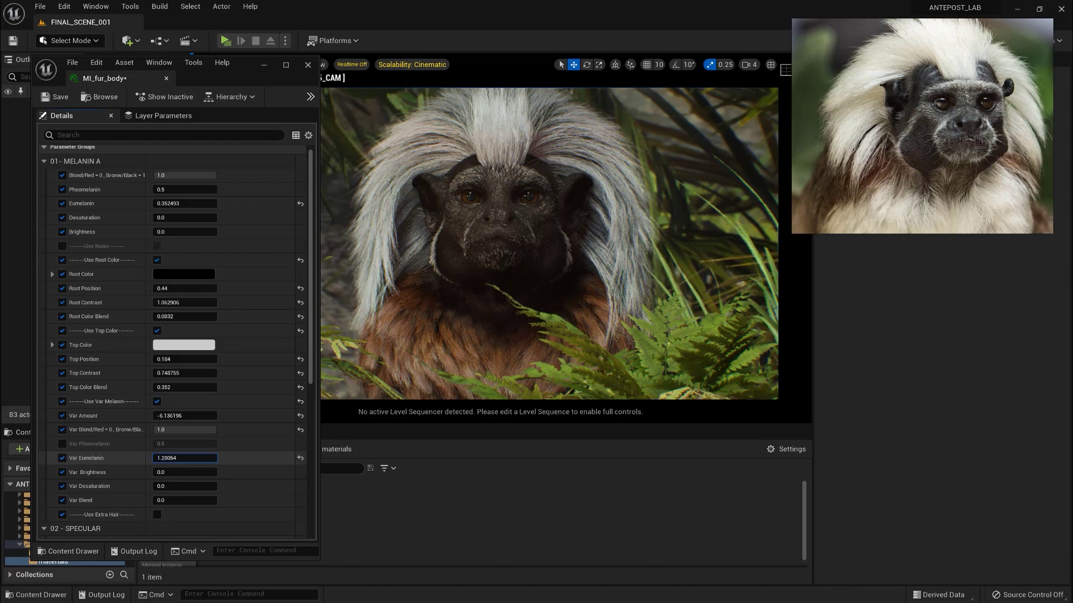
drag(193, 459, 202, 458)
click(206, 461)
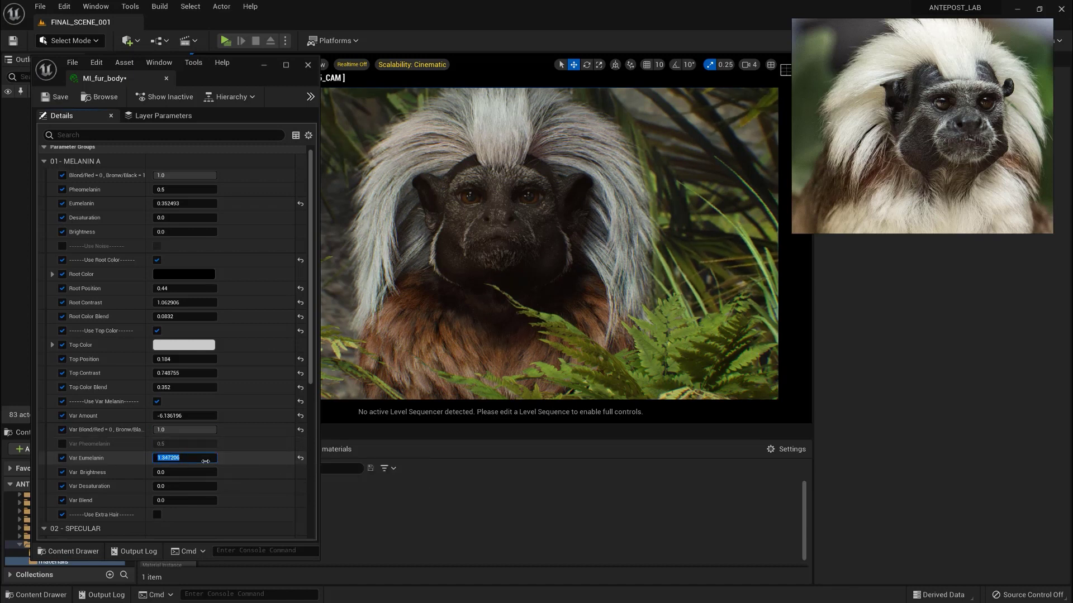
text(1)
key(Return)
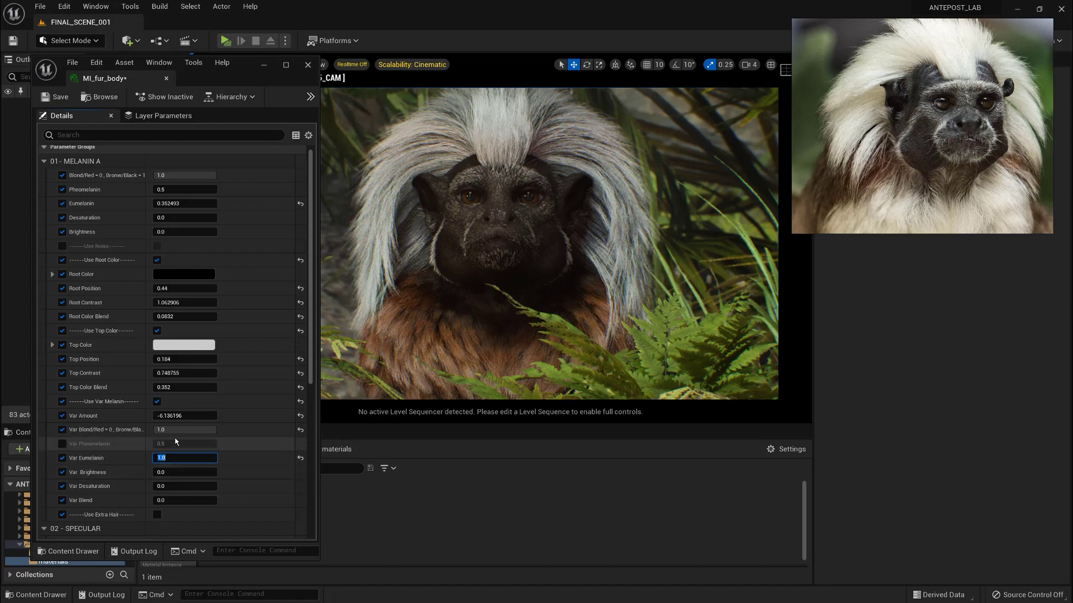
drag(179, 417, 202, 416)
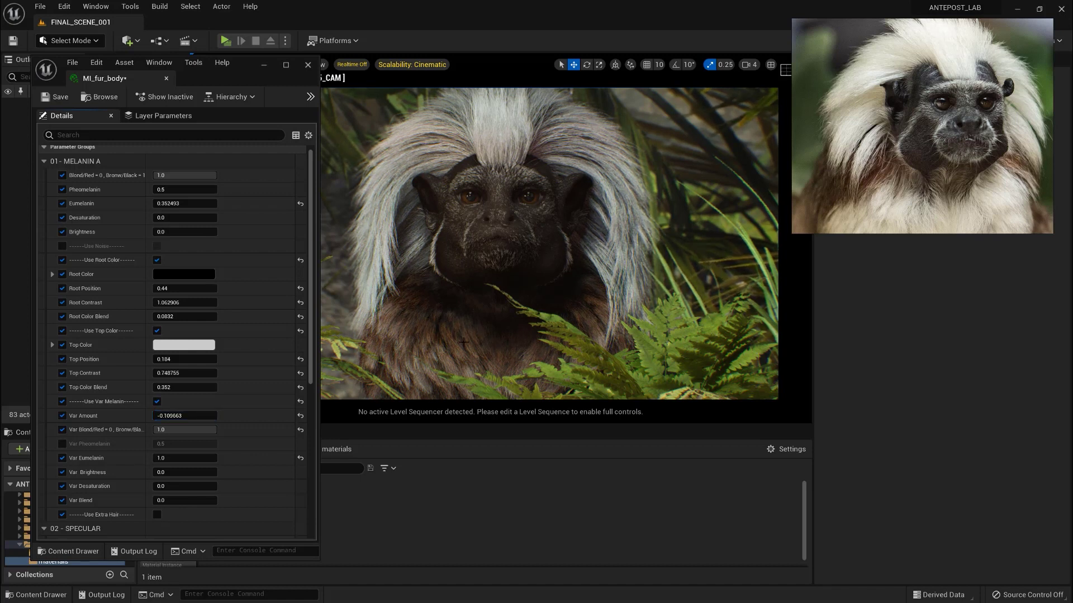
drag(196, 416, 188, 416)
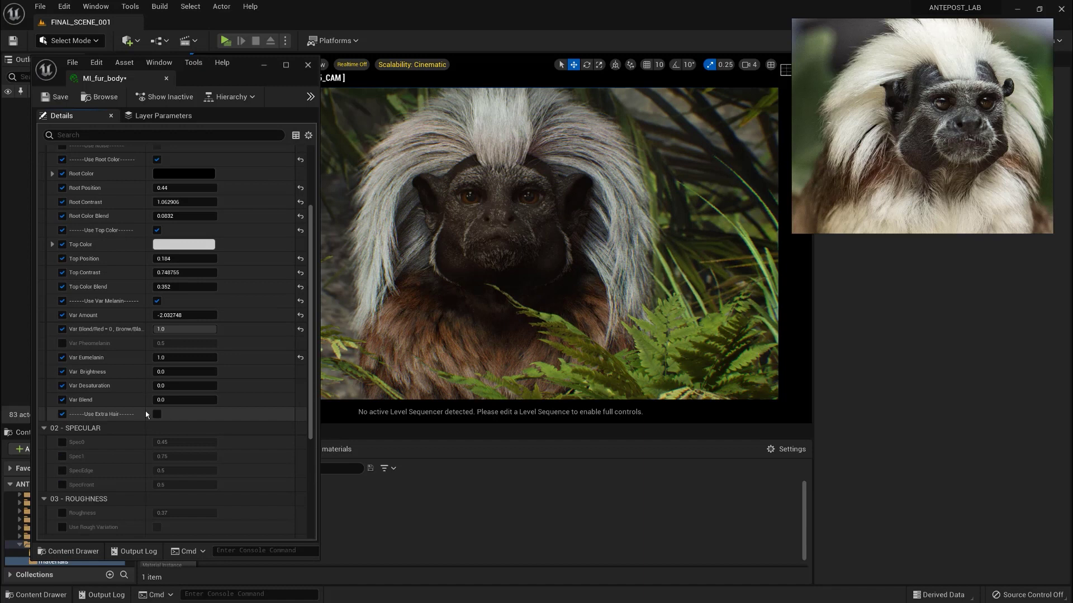
- Enable Use Extra Hair on the body fur, setting Extra Amount to about -18.62 and Extra Brightness to about 0.663
click(157, 414)
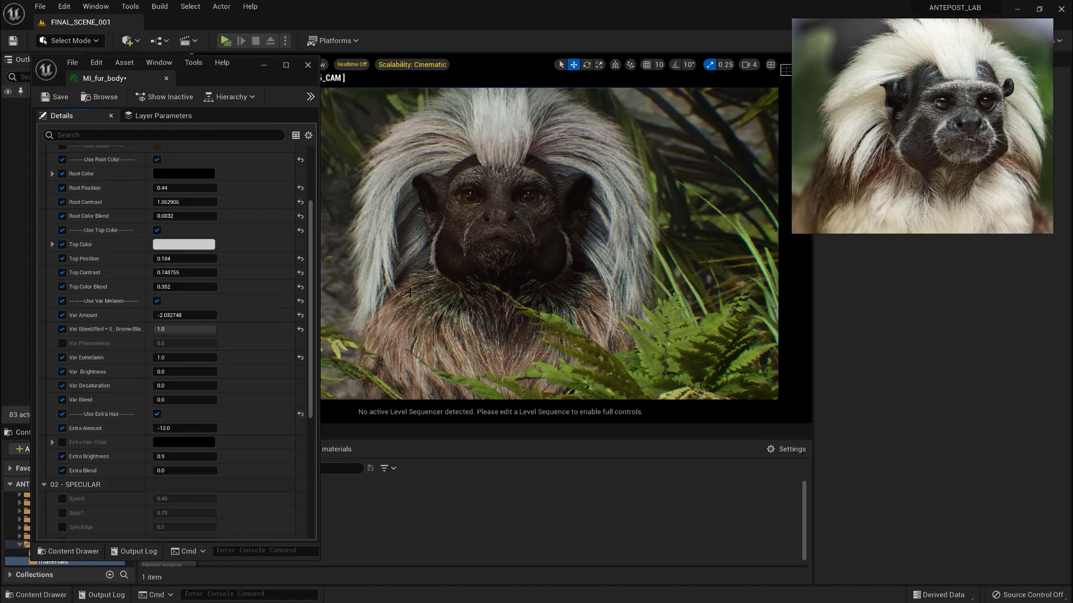
click(168, 428)
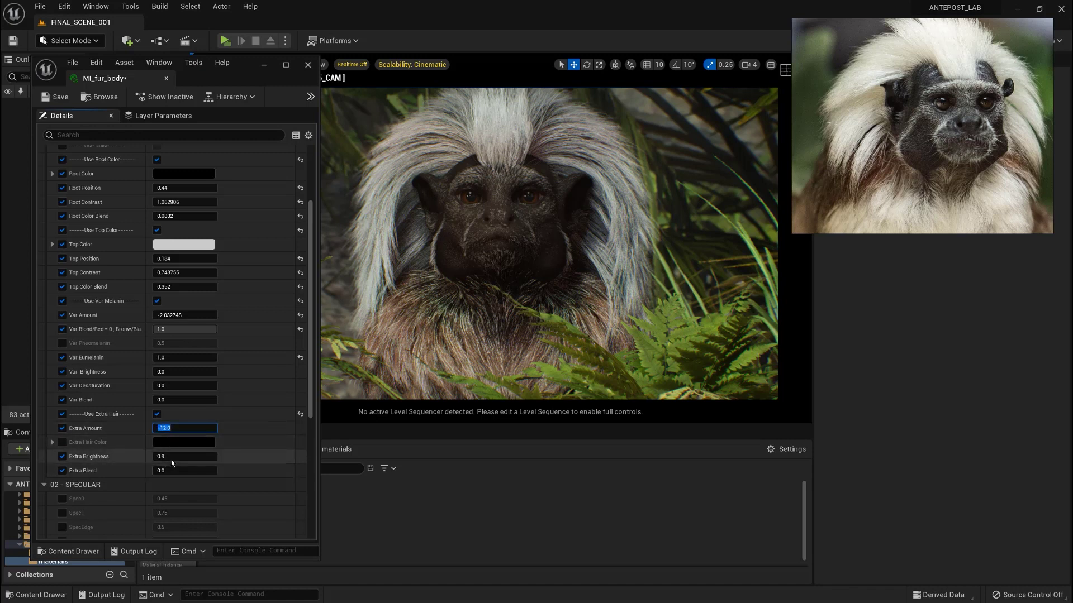
click(169, 458)
drag(169, 458, 163, 427)
- Enable Use MASK B in the body fur's Melanin Mask B parameters and assign the MT_FurColor_Mask01 texture as MASK B
scroll(170, 438, down, 2)
scroll(123, 410, down, 3)
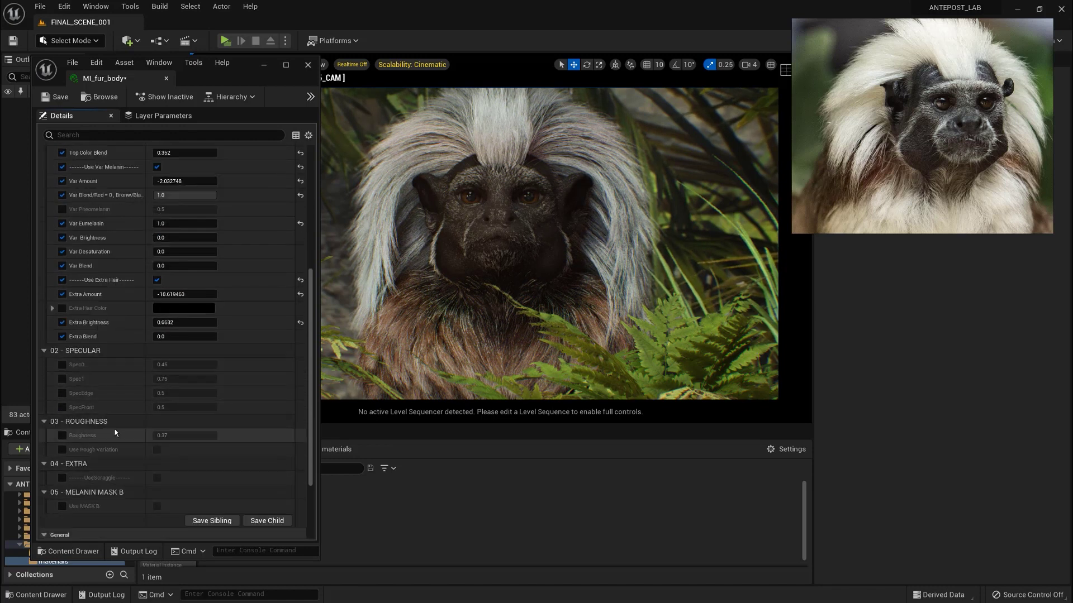
scroll(115, 429, down, 4)
click(62, 356)
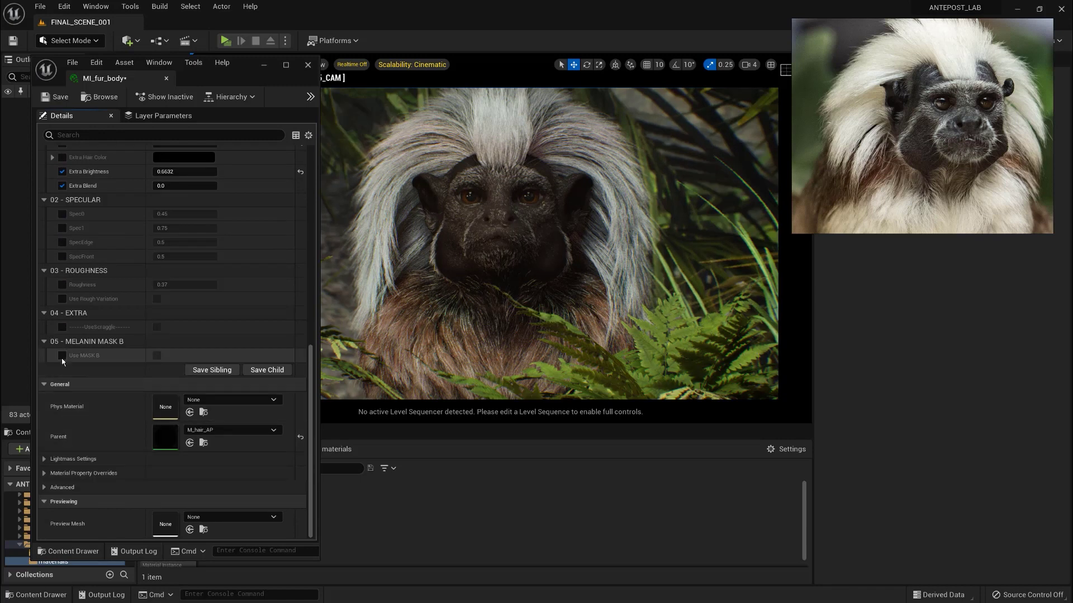
click(157, 355)
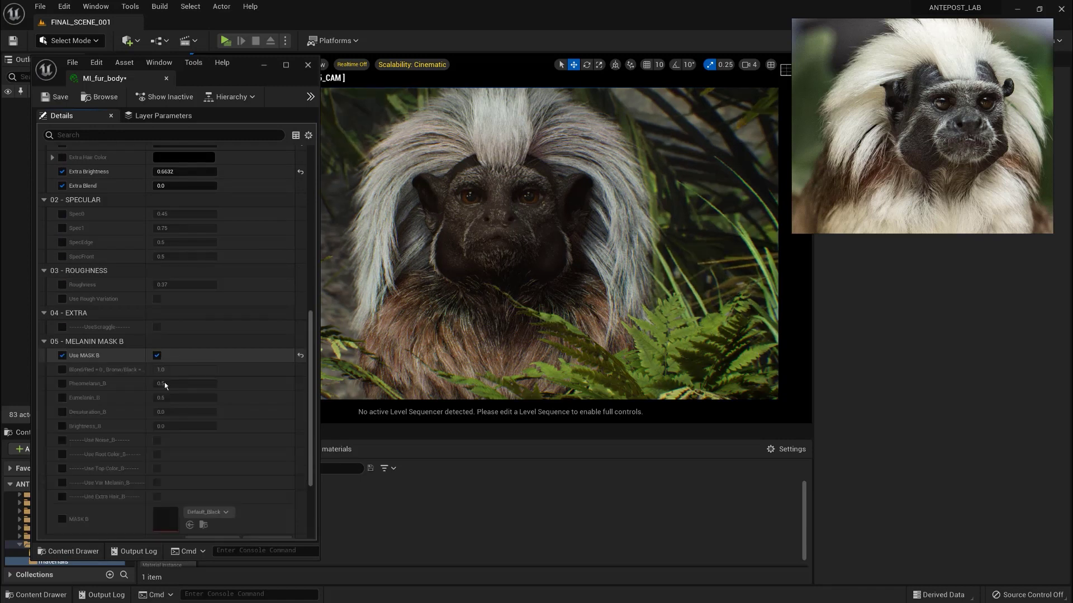
scroll(165, 382, down, 1)
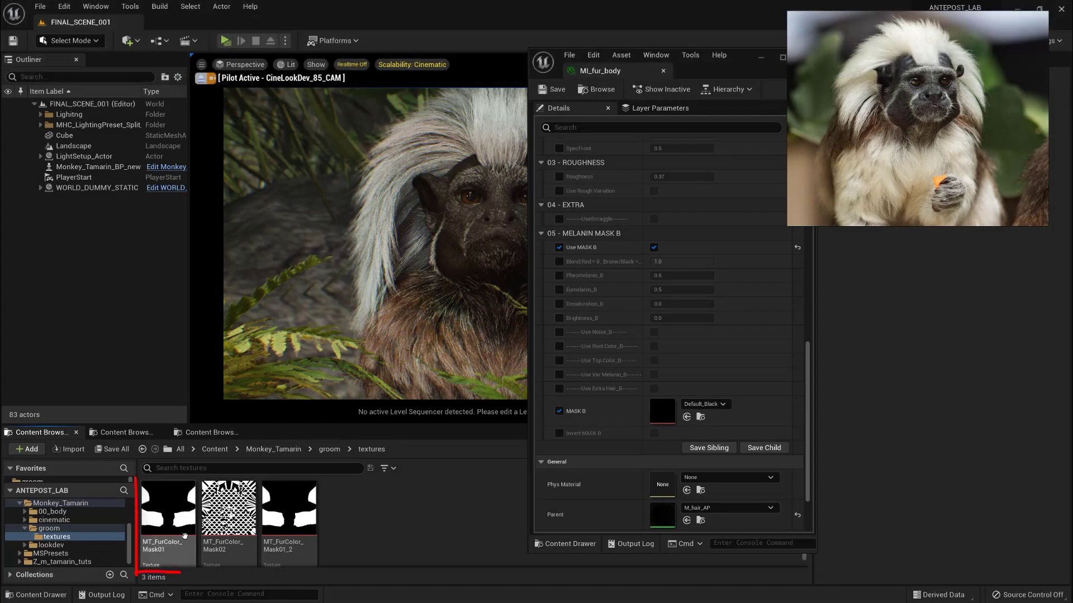
drag(168, 506, 663, 411)
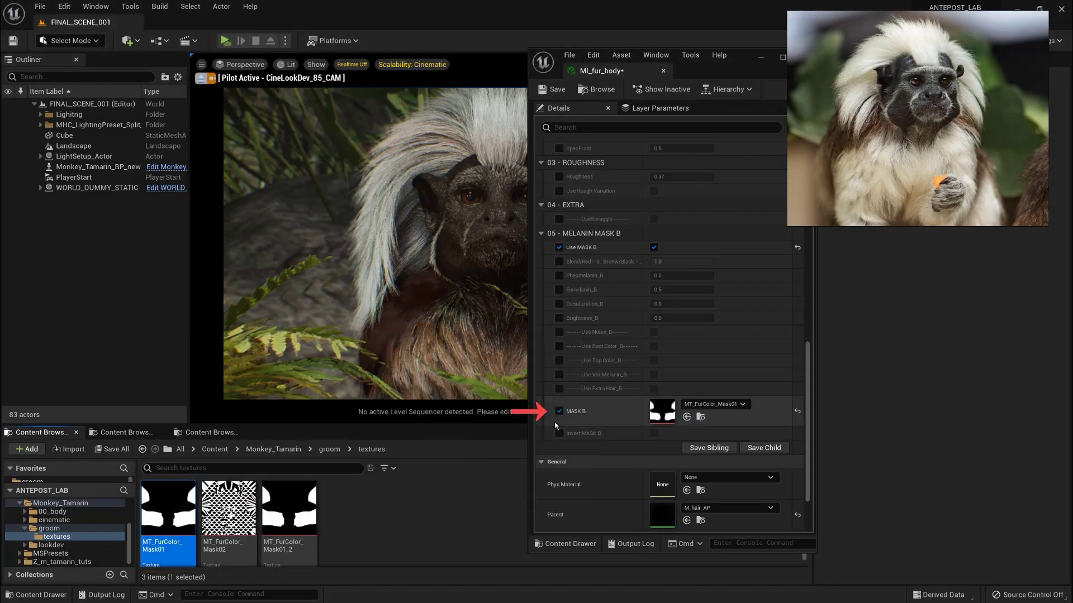
- Invert MASK B on the body fur and set its Brightness_B to 0.288
click(559, 433)
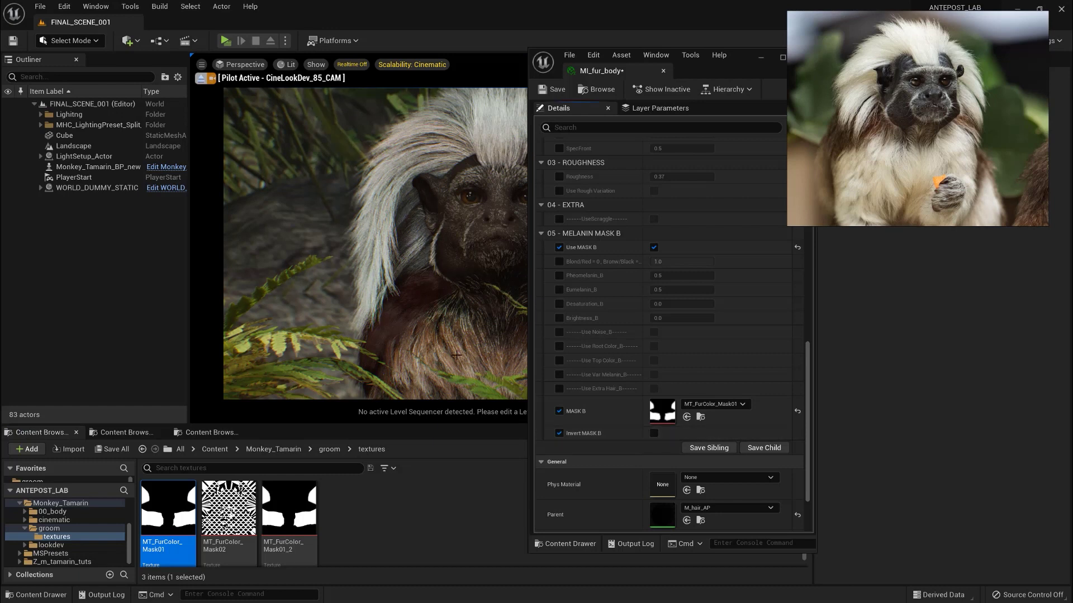
click(653, 433)
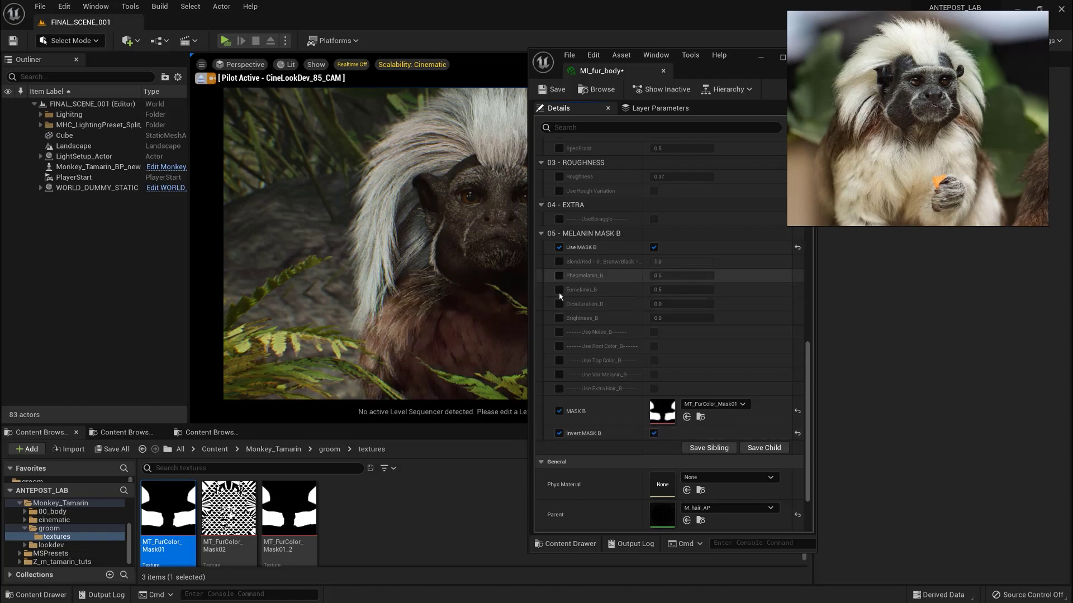
click(559, 318)
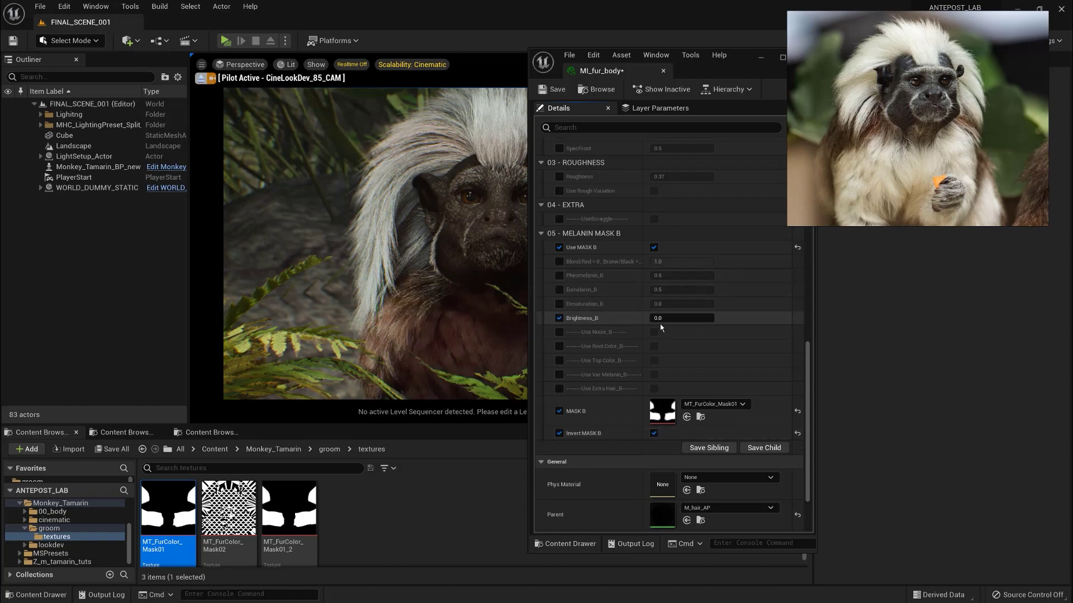
mouse_move(686, 320)
mouse_down()
mouse_move(712, 320)
mouse_move(684, 318)
mouse_up()
- Enable Use Root Color_B with Root Position_B 0.696, Root Contrast_B about 0.408 and Root Color Blend_B about 0.339
scroll(649, 360, down, 1)
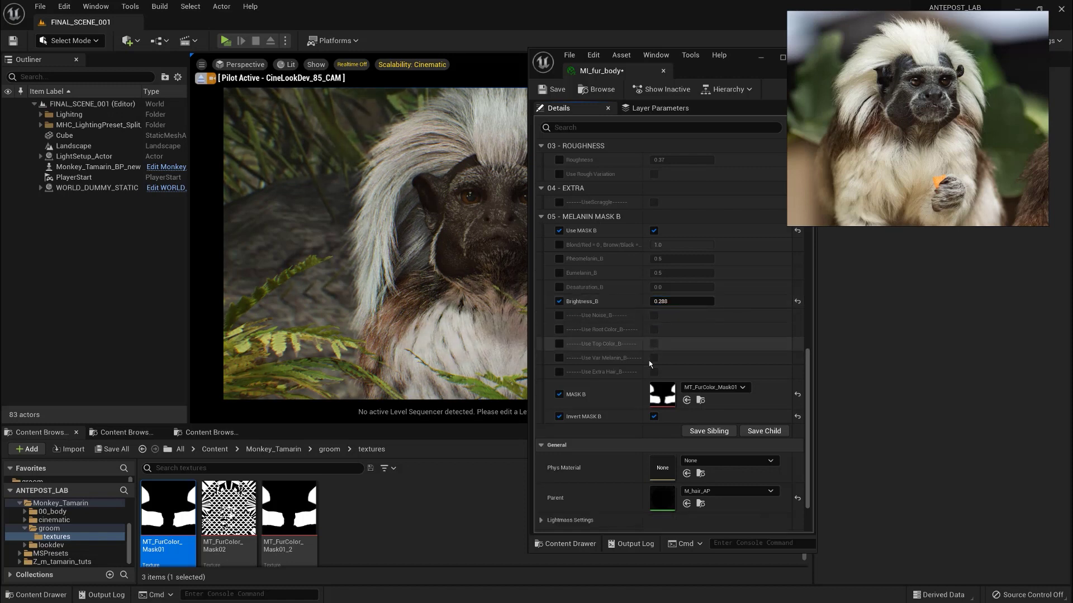
click(560, 329)
click(654, 329)
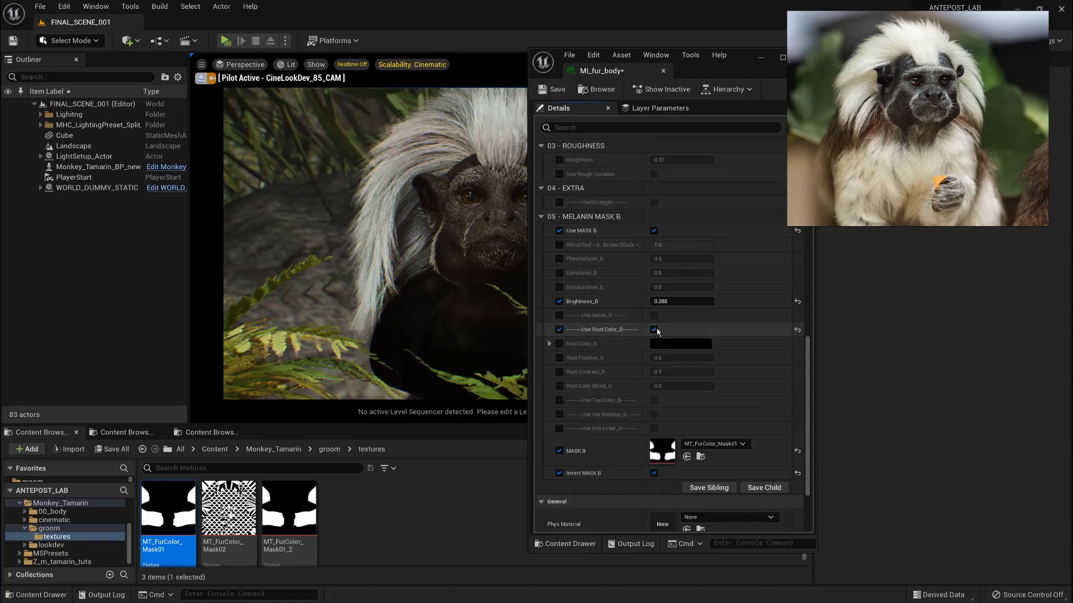
click(559, 372)
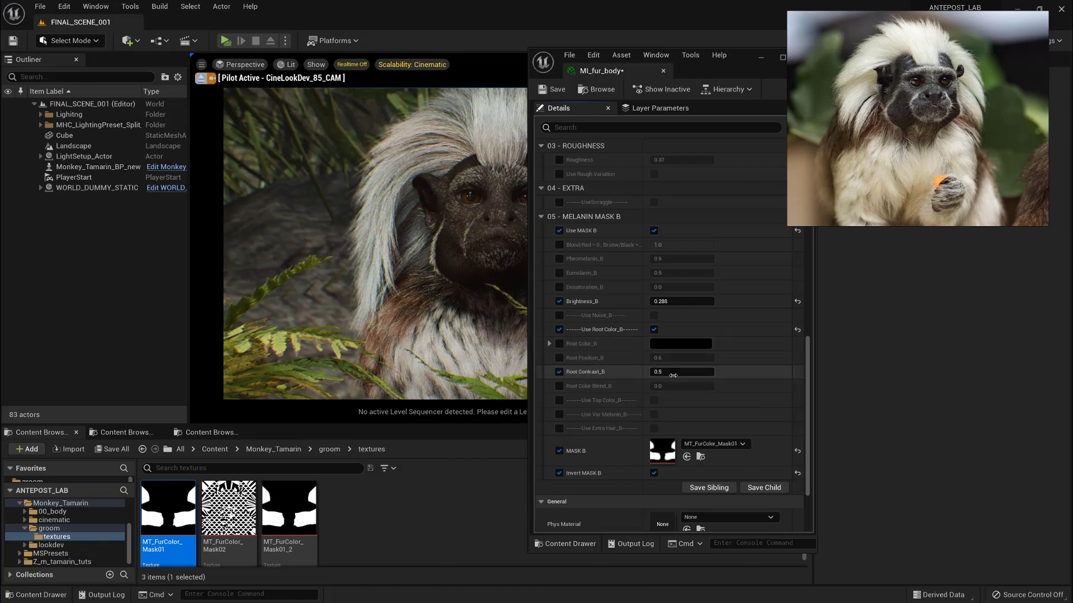
drag(682, 372, 669, 372)
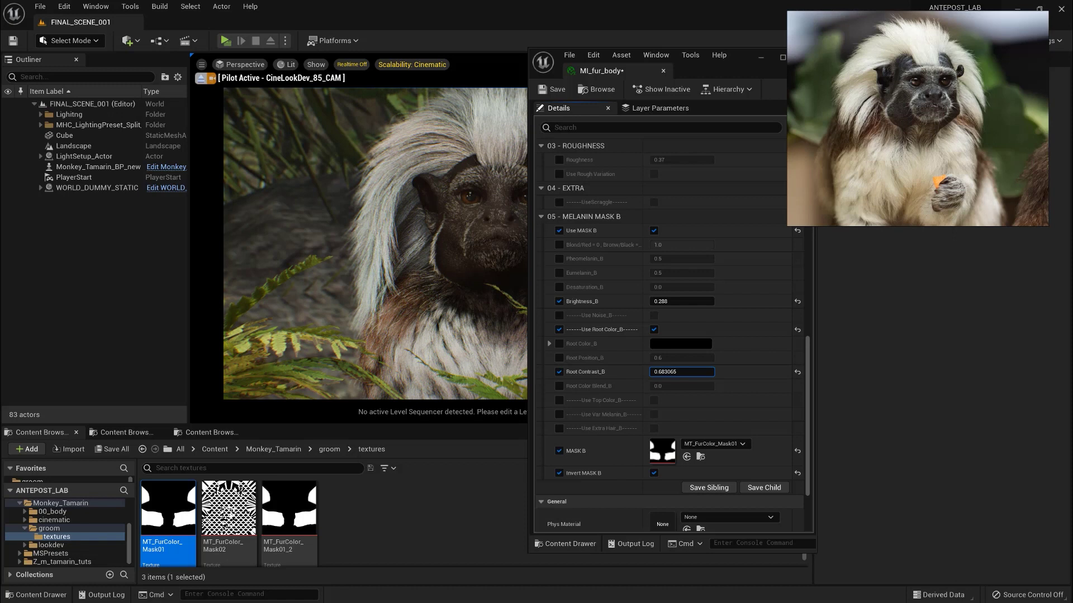
click(559, 358)
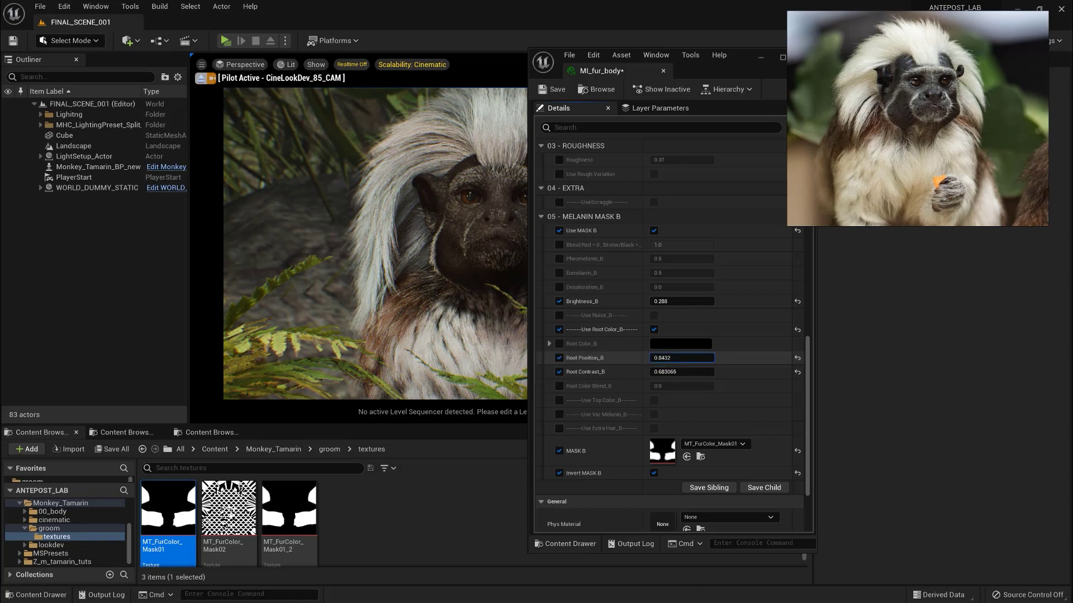
drag(681, 358, 692, 386)
click(560, 387)
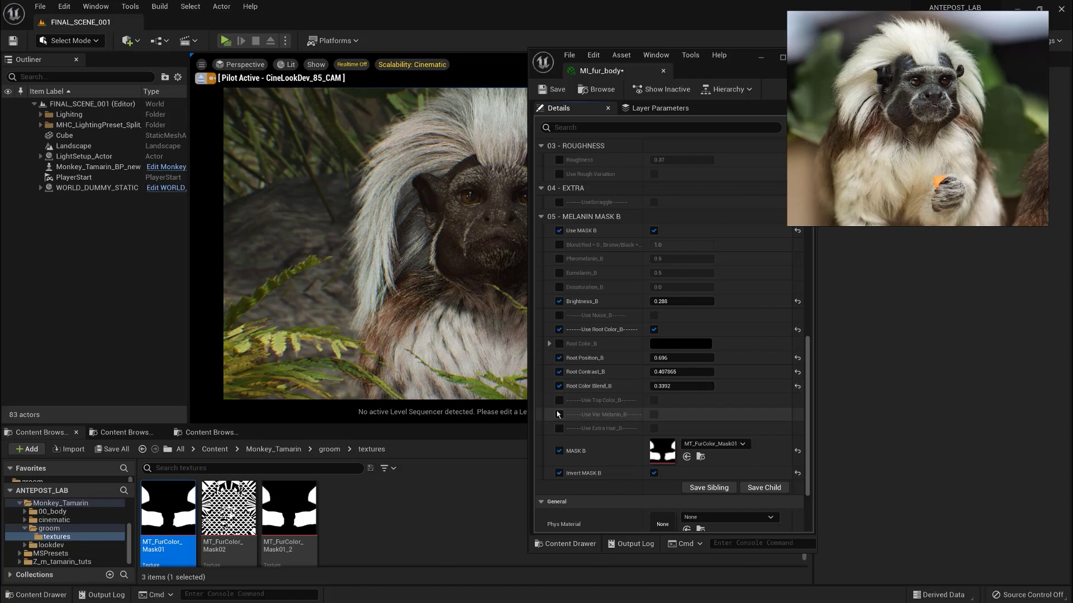
- Enable Use Top Color_B with Top Position_B about 0.562, Top Contrast_B 0.786 and Top Color Blend_B about 0.339
click(654, 400)
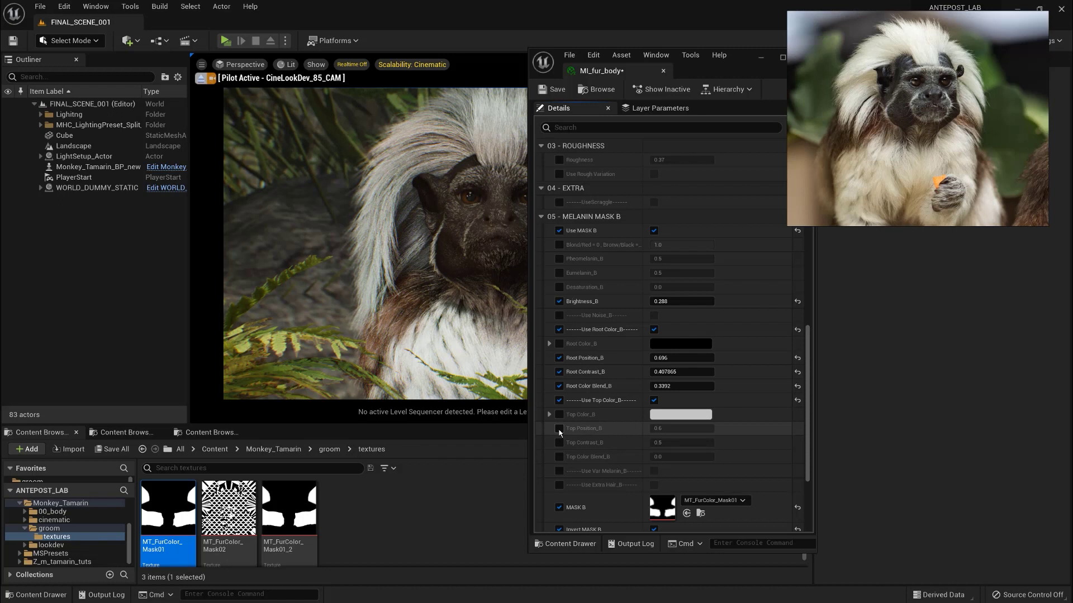
click(559, 429)
click(559, 443)
mouse_move(677, 429)
mouse_down()
mouse_move(694, 429)
mouse_move(672, 429)
mouse_move(704, 442)
mouse_move(691, 442)
mouse_move(704, 456)
mouse_up()
click(559, 457)
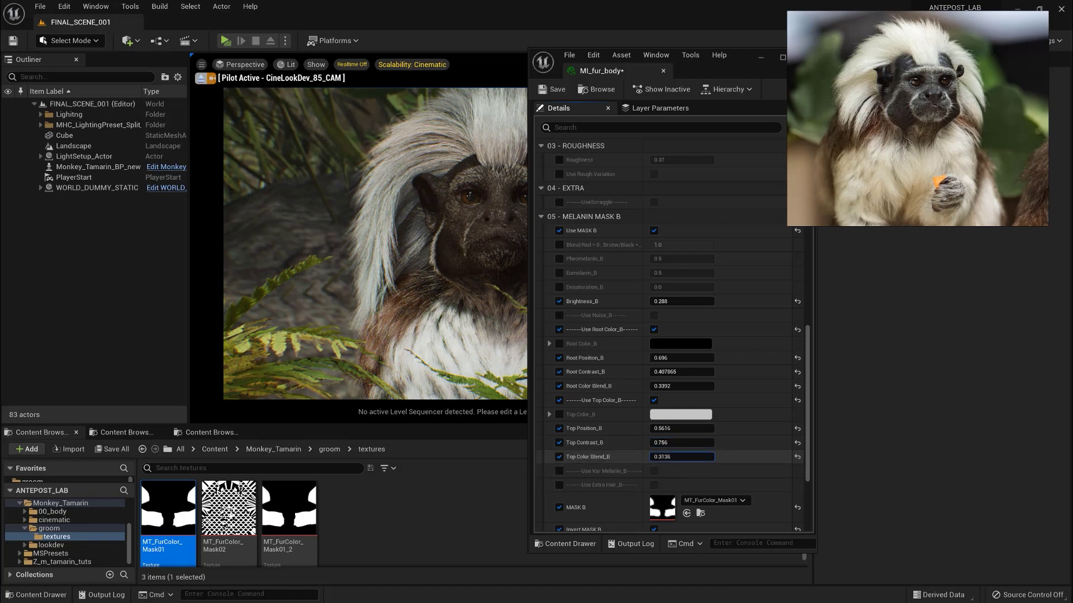
- Enable Use Extra Hair_B and its amount, color and brightness overrides, adjusting Extra Amount_B and Extra Brightness_B for the masked fur
click(559, 485)
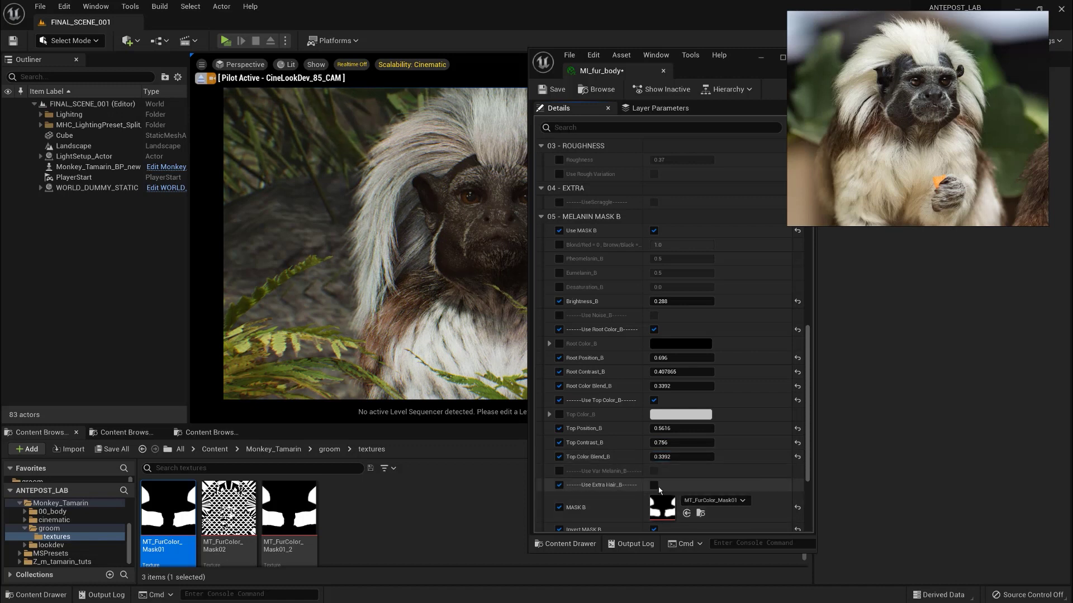
click(653, 485)
scroll(653, 466, down, 3)
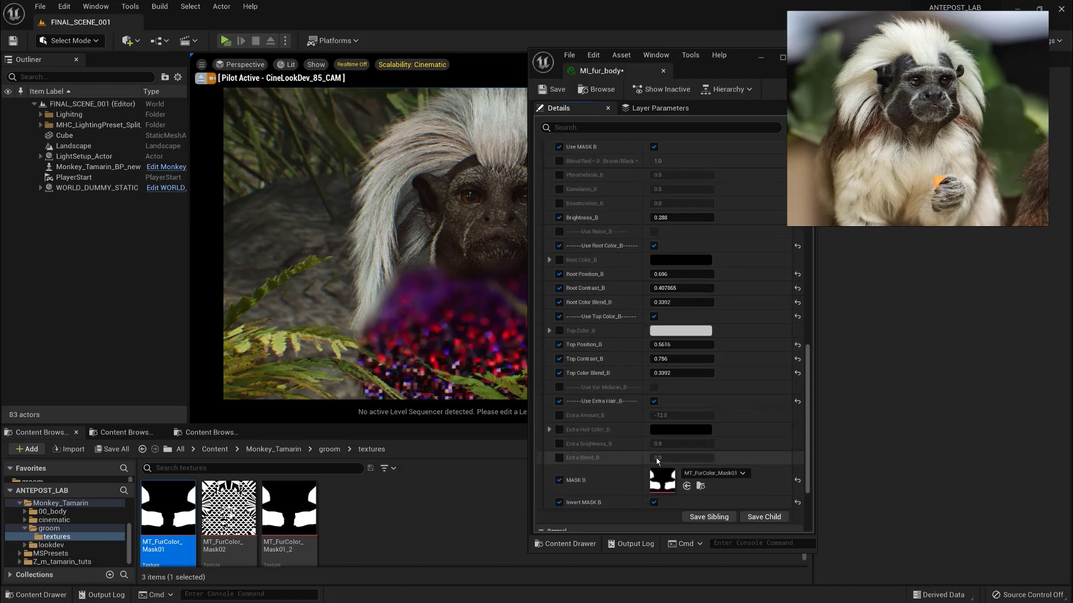
click(559, 416)
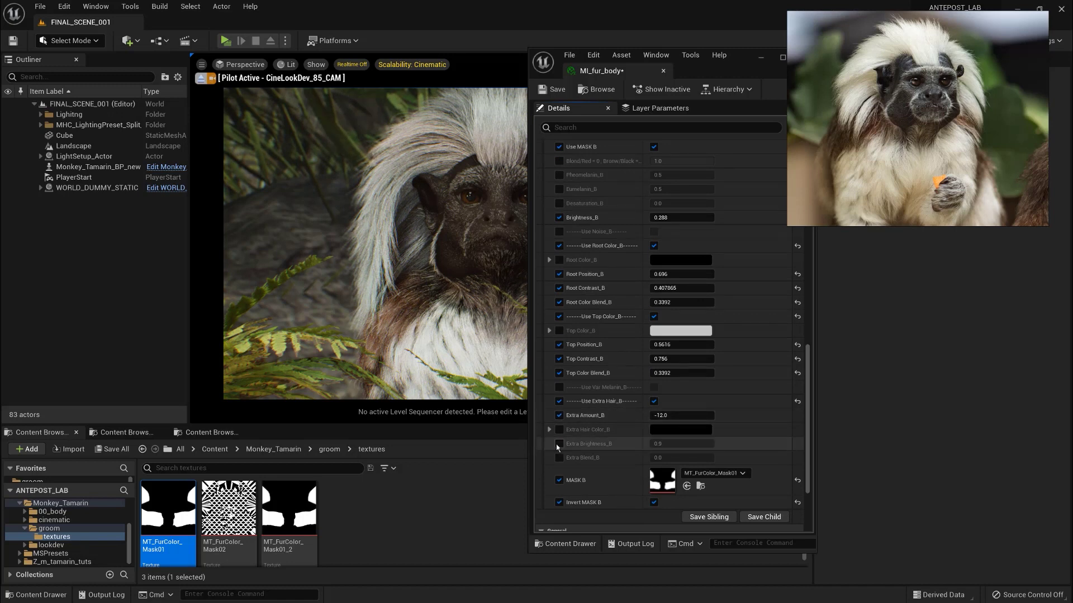
click(559, 444)
click(560, 430)
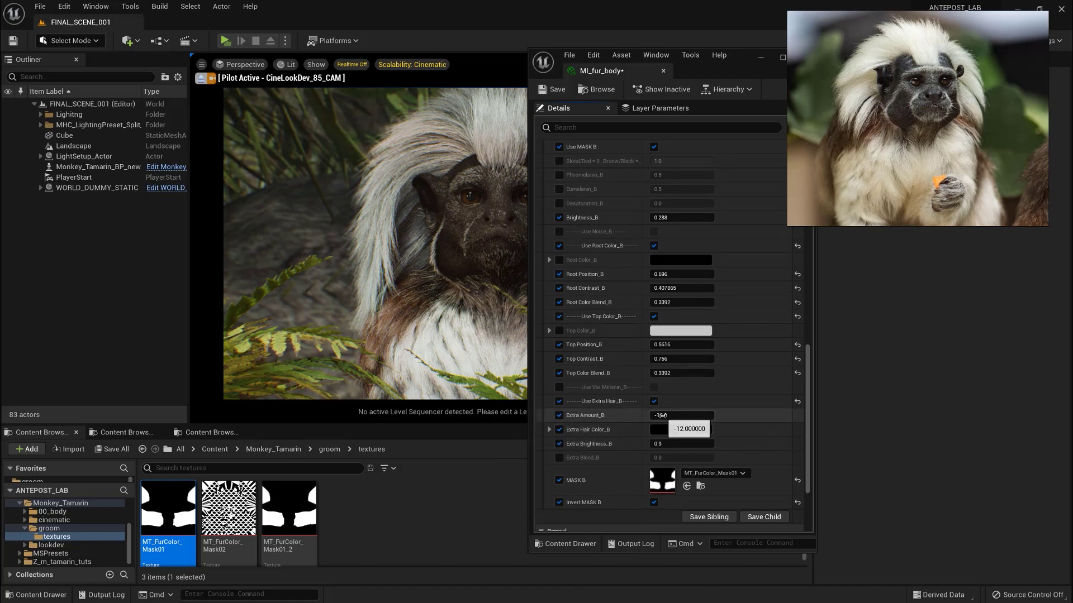
drag(662, 415, 661, 444)
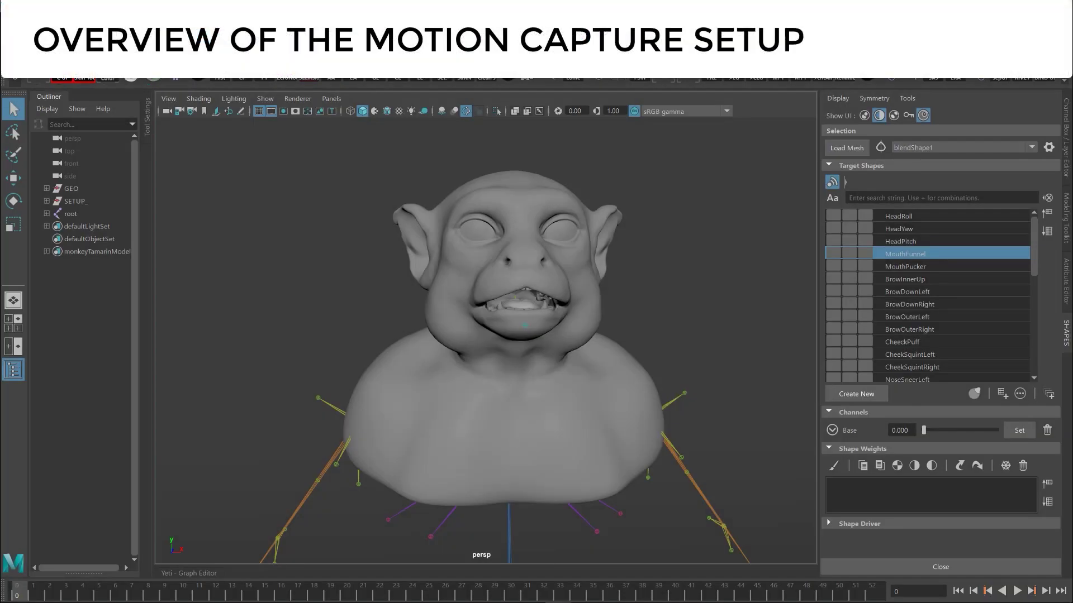
- Switch to Maya and preview the MouthPucker target of blendShape1, then browse the brow targets in its shape list
click(646, 479)
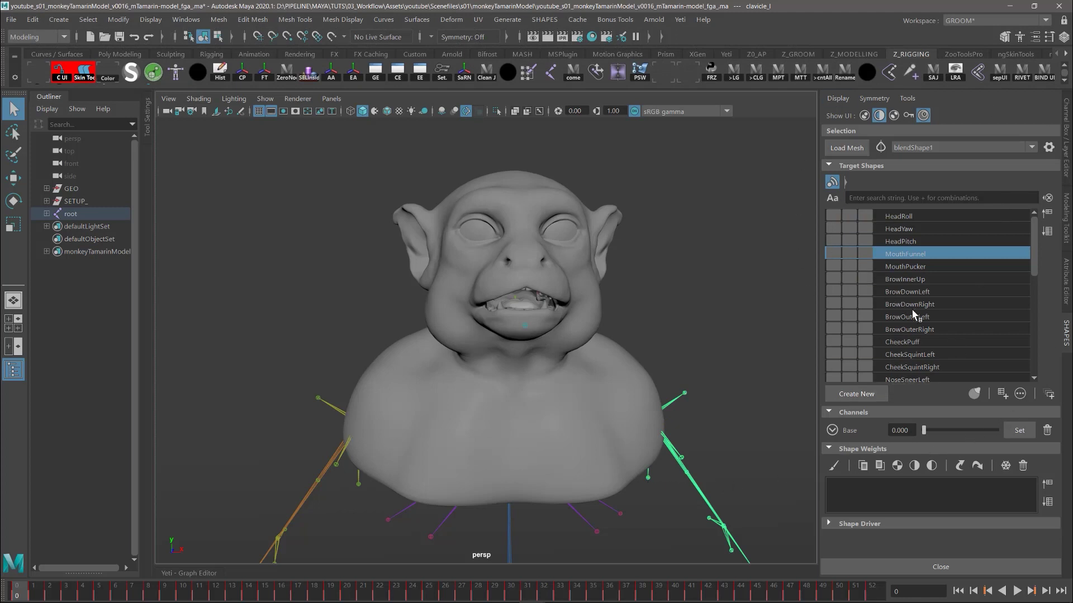
click(909, 267)
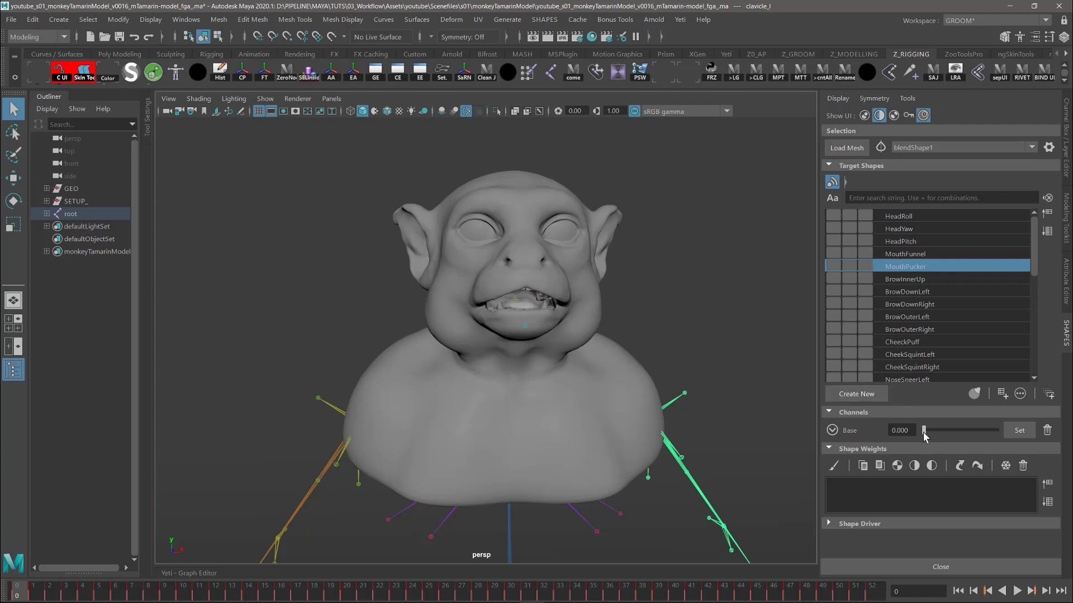
drag(924, 430, 817, 438)
scroll(909, 300, down, 1)
scroll(910, 301, down, 1)
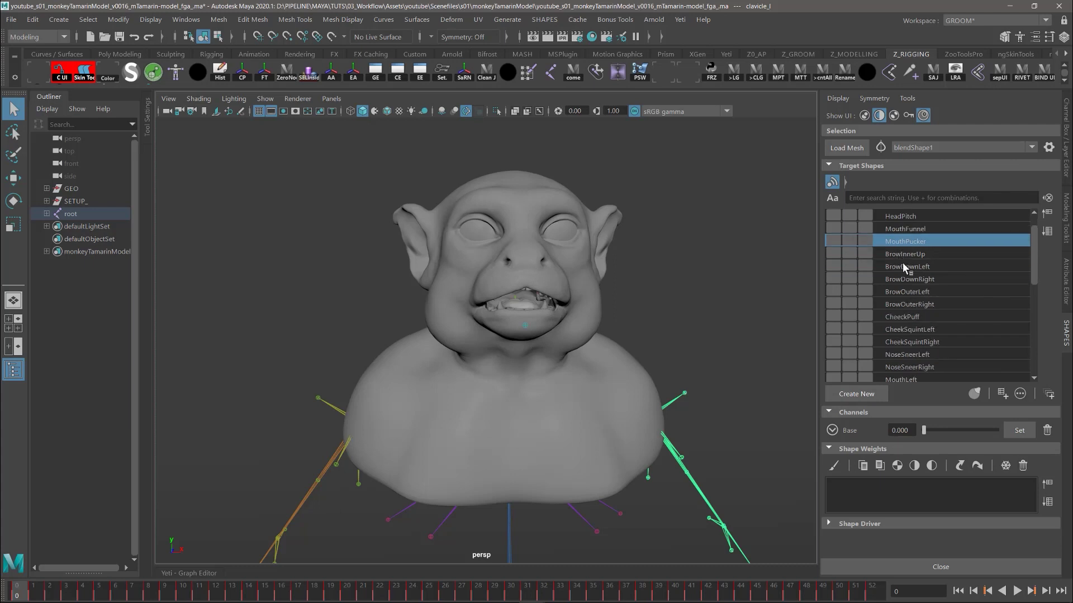
click(902, 267)
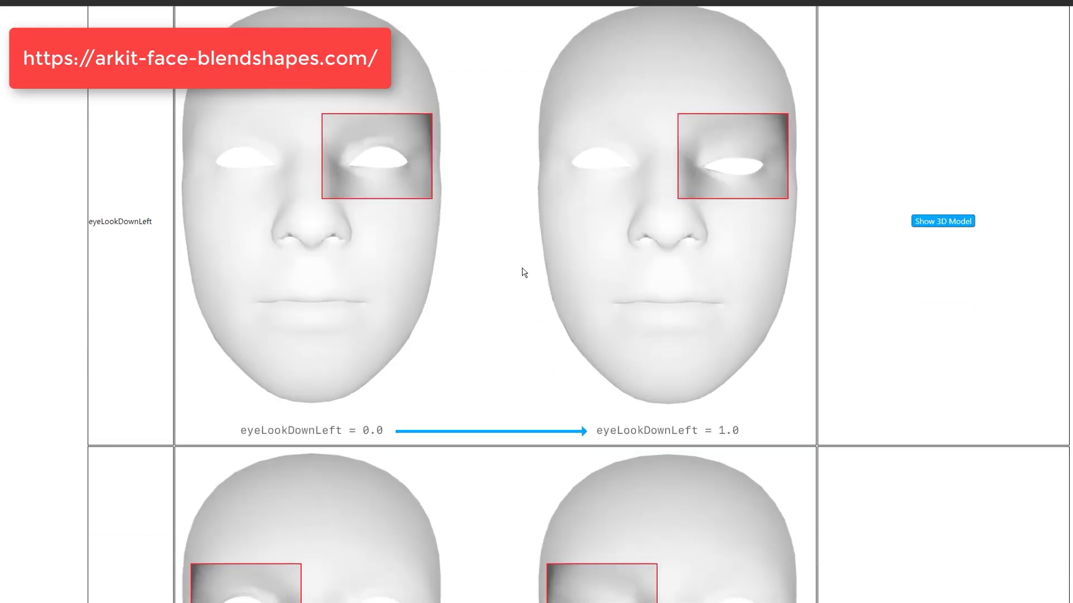
- Switch to the arkit-face-blendshapes.com page and examine the eye-look reference shapes
scroll(524, 271, down, 5)
scroll(524, 272, down, 15)
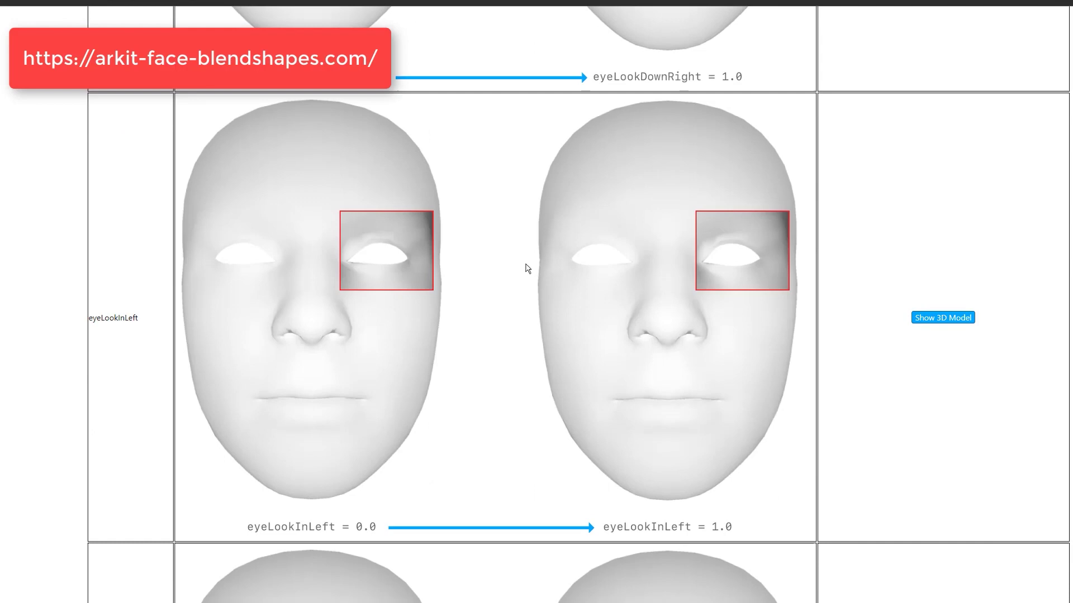
scroll(526, 267, down, 7)
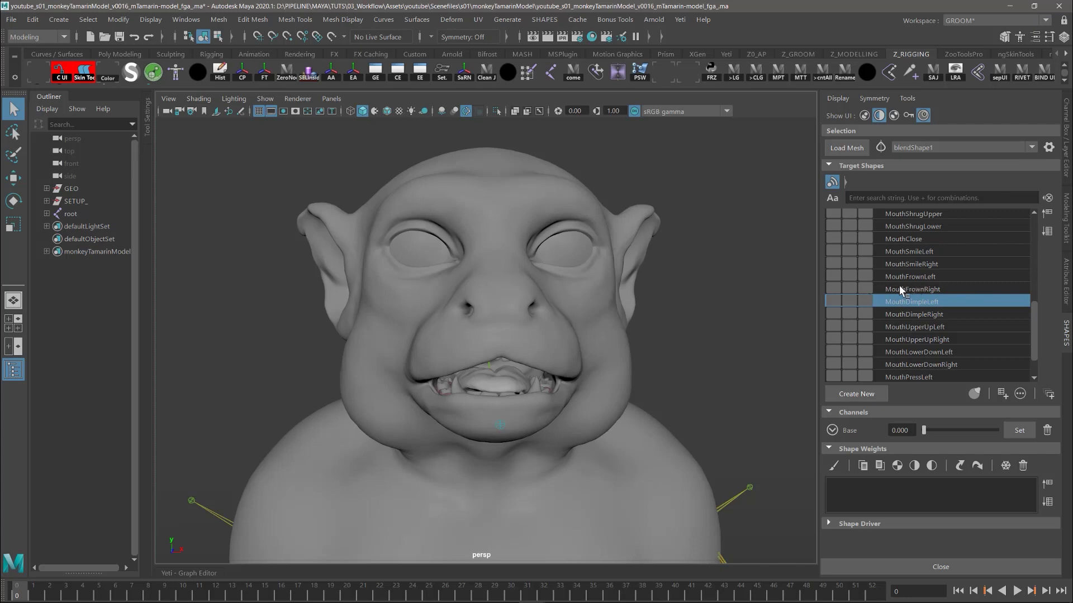
- Back in Maya, review the facial poses along the timeline, return to frame 0 and select the root joint
scroll(909, 302, down, 2)
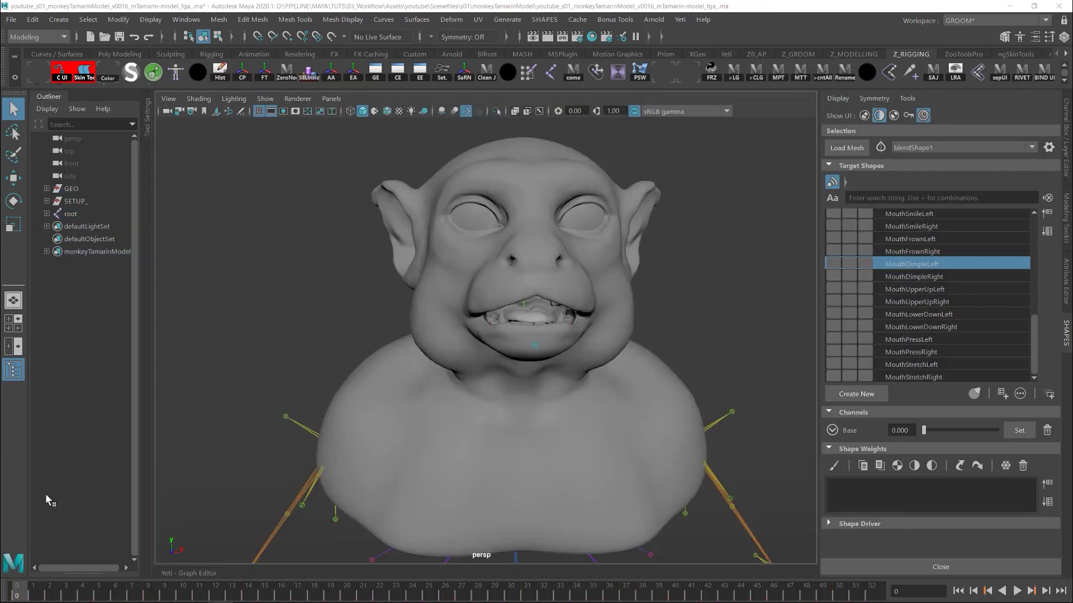
key(alt+v)
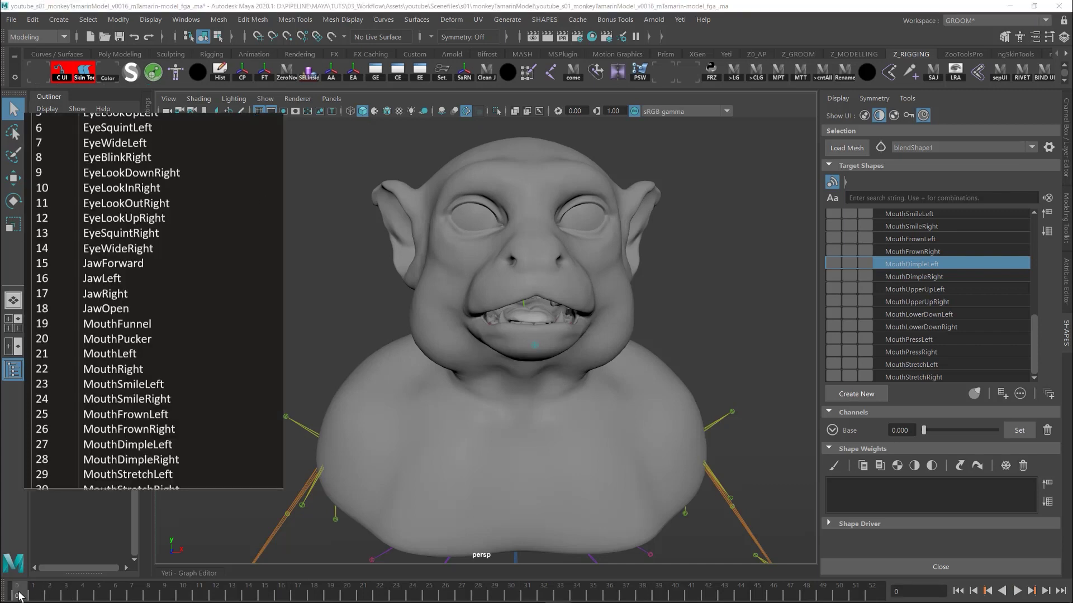
drag(19, 592, 175, 593)
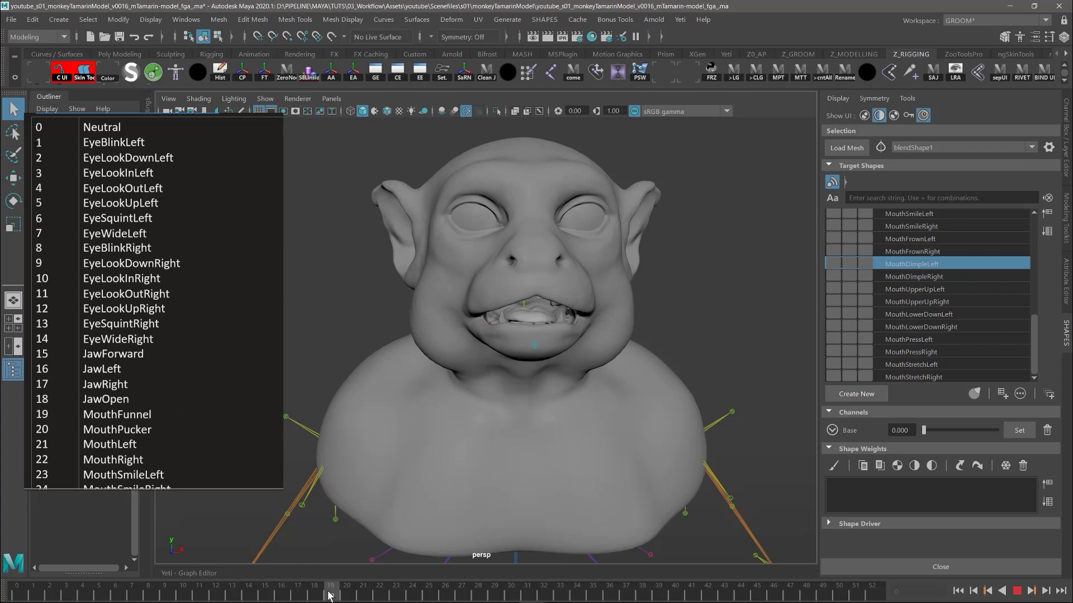
drag(322, 592, 142, 593)
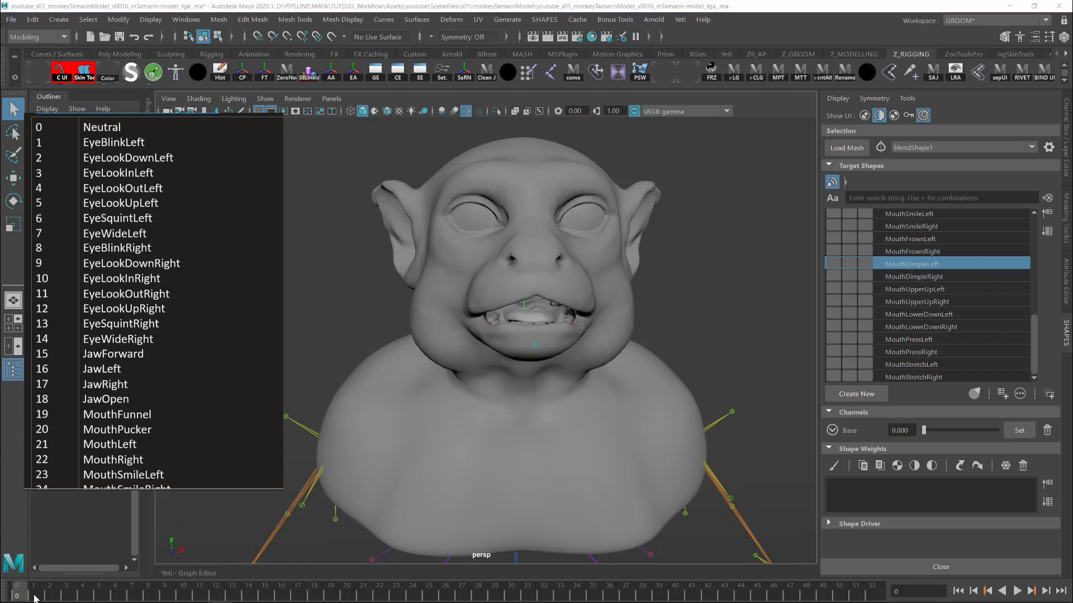
click(35, 595)
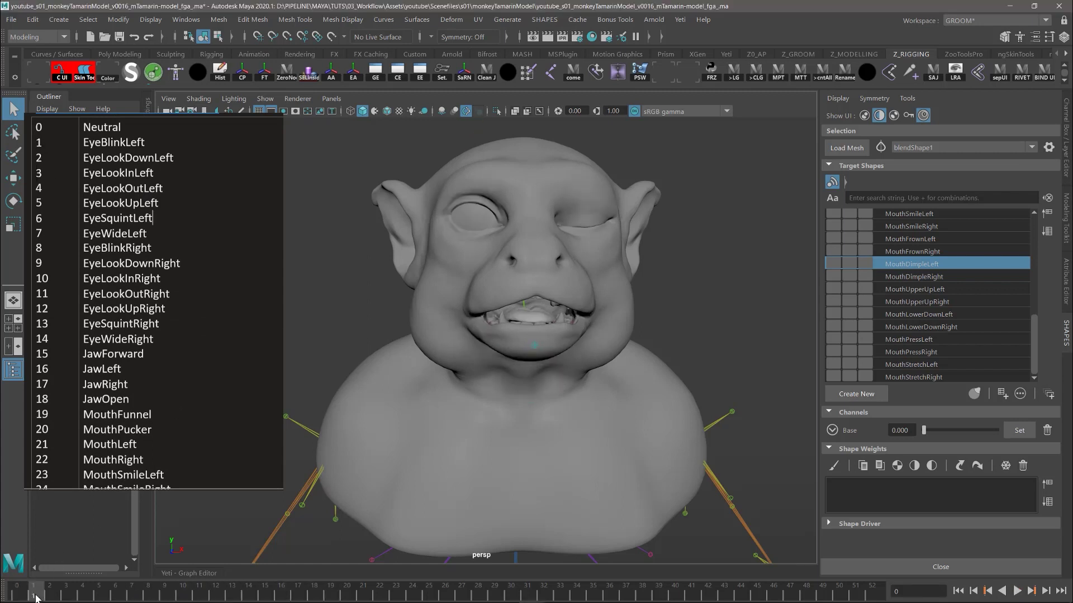
drag(45, 597, 18, 596)
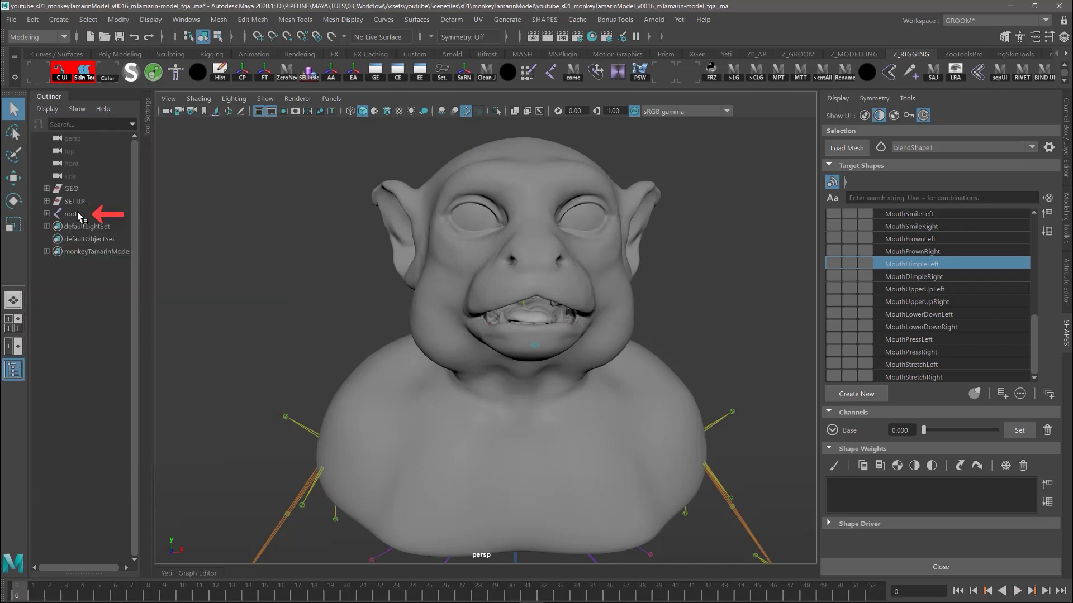
click(71, 214)
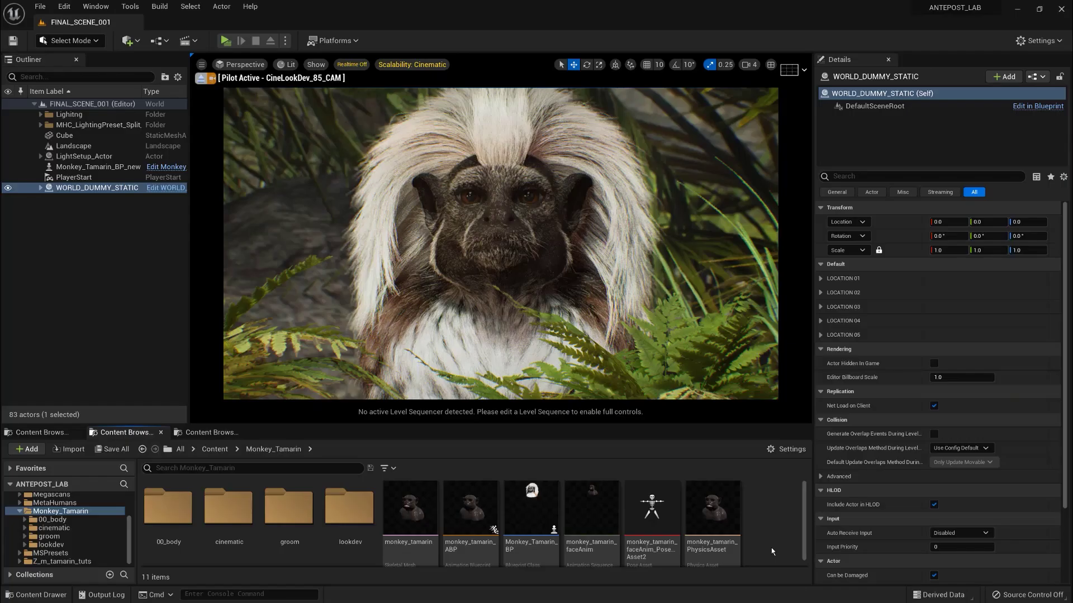
- Create a pose asset from the monkey_tamarin_faceAnim animation sequence, using the ARKit pose name list that ends with TongueOut
right_click(586, 511)
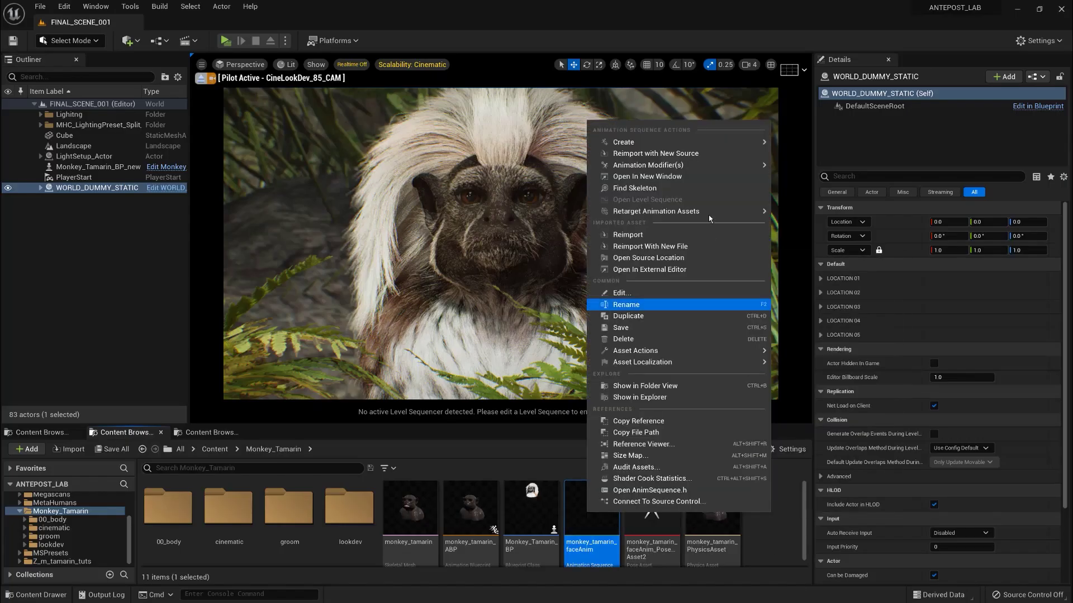
mouse_move(760, 142)
click(831, 170)
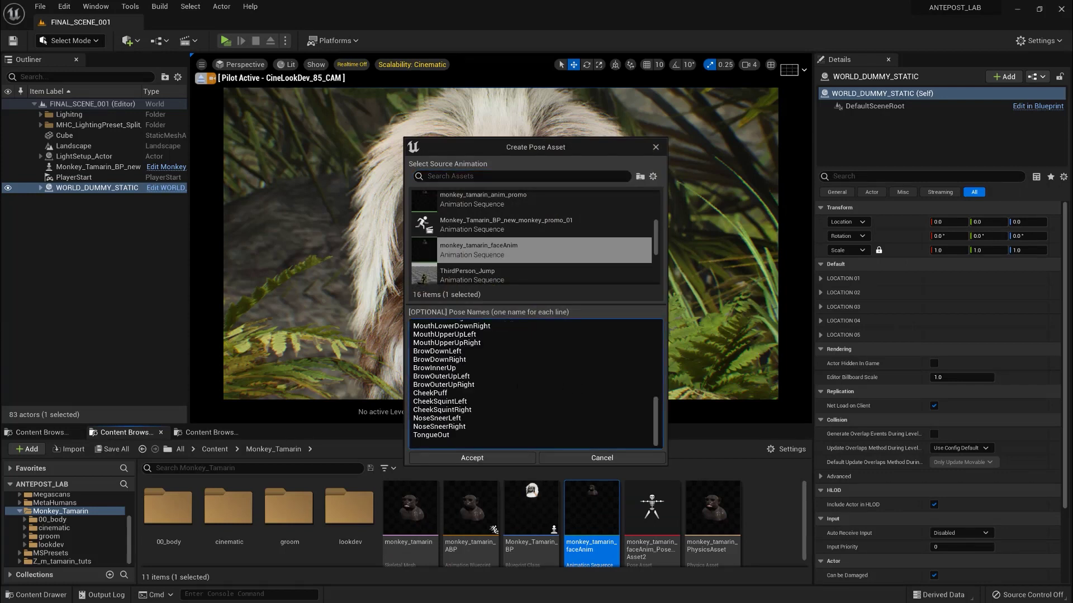
scroll(533, 385, up, 10)
click(492, 458)
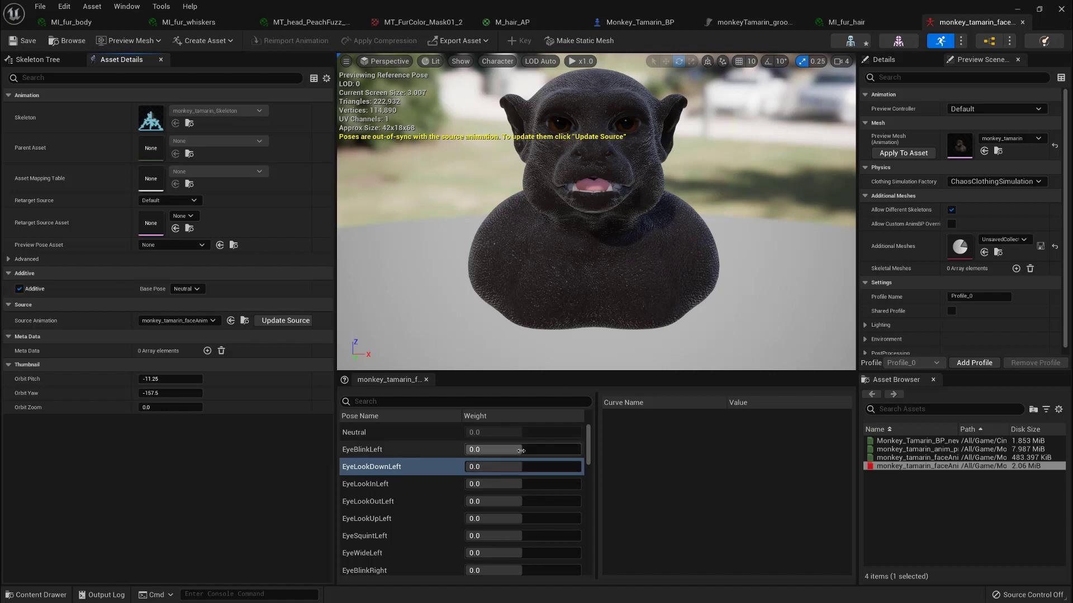
- Preview the facial poses in the pose asset by varying the weights of EyeBlinkLeft and JawOpen
mouse_move(535, 449)
mouse_down()
mouse_move(577, 449)
mouse_move(539, 449)
mouse_up()
scroll(511, 520, down, 4)
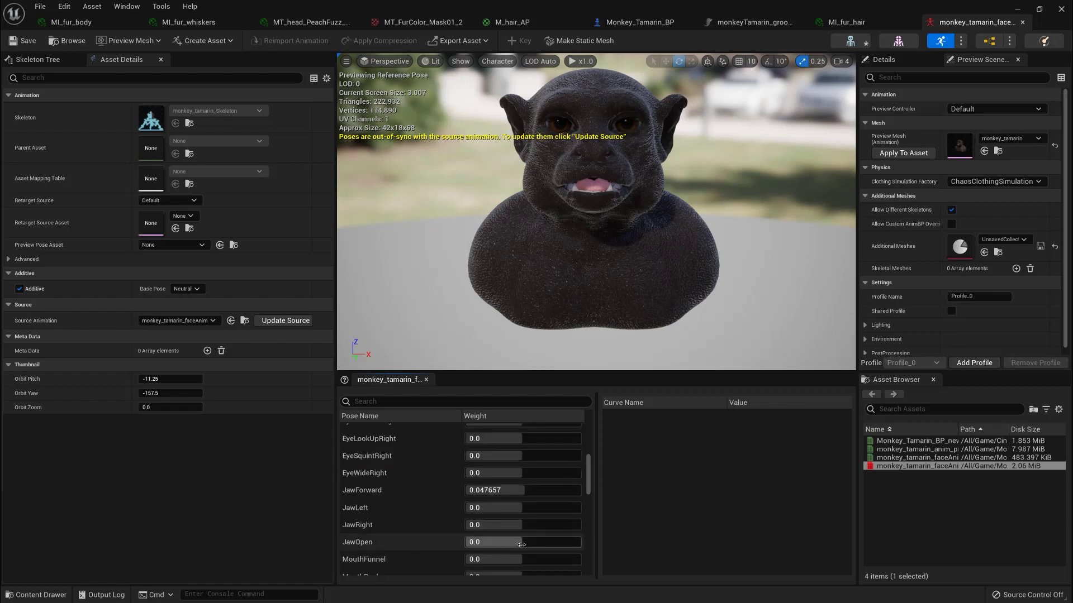
mouse_move(510, 541)
mouse_down()
mouse_move(558, 542)
mouse_move(517, 542)
mouse_up()
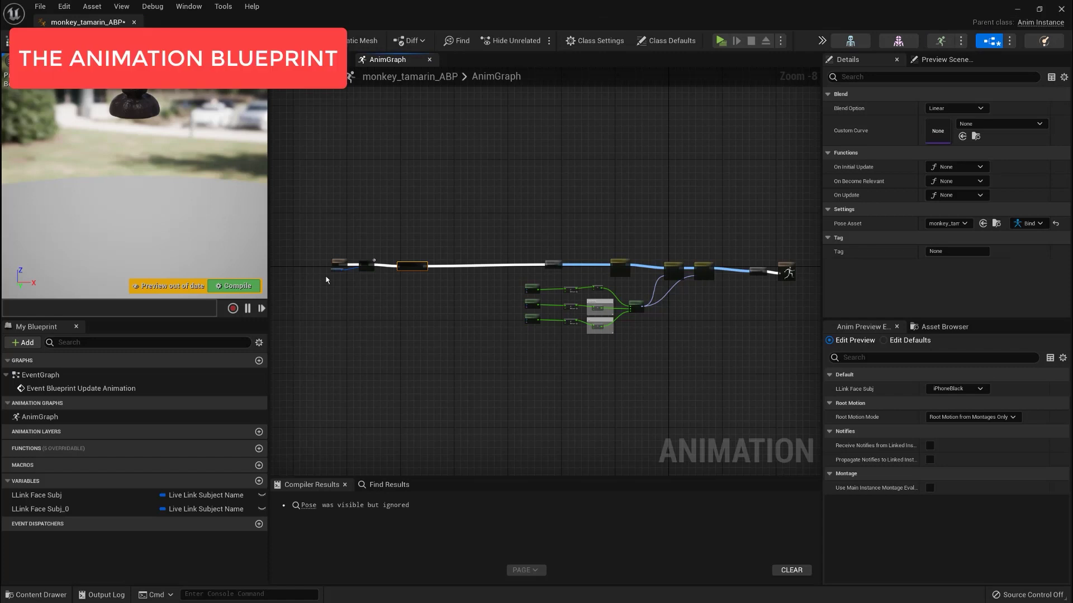
- Examine the AnimGraph of monkey_tamarin_ABP, following the chain from Live Link Pose through the face pose asset node to the output
scroll(327, 280, up, 8)
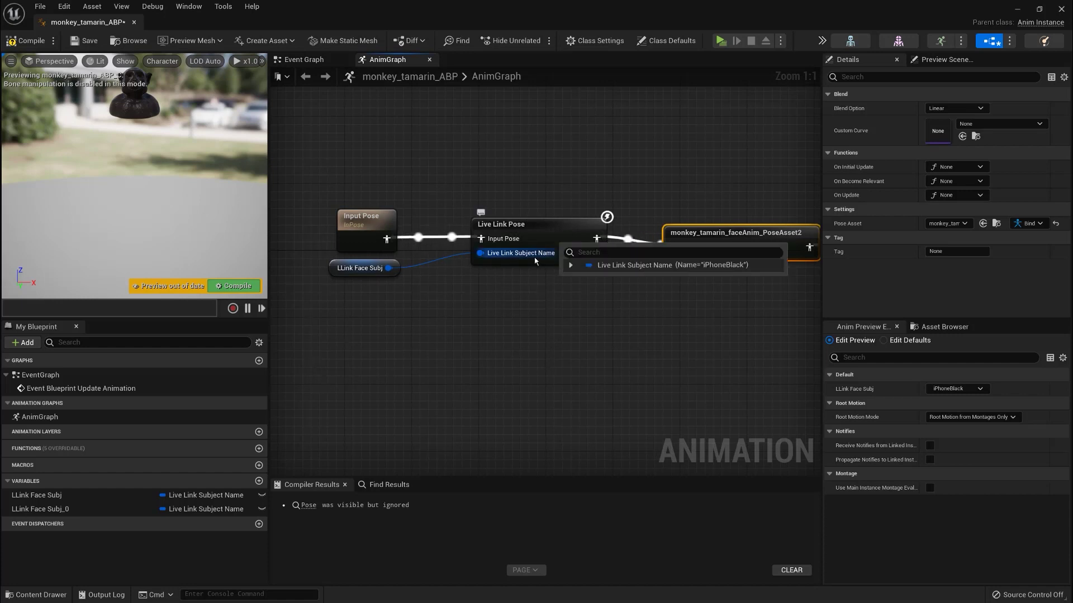
right_drag(683, 337, 434, 338)
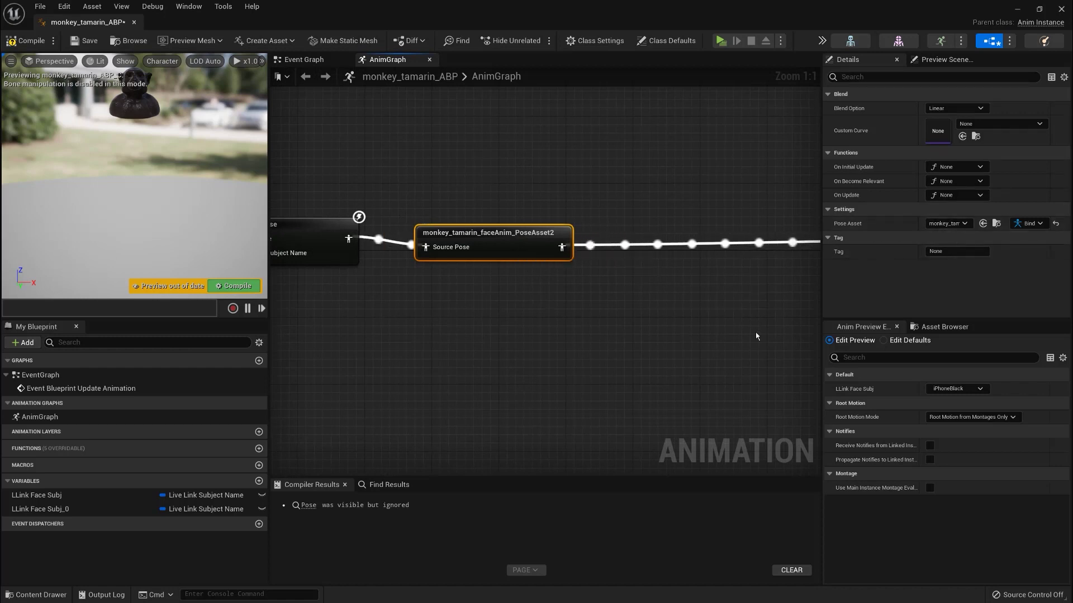
right_drag(744, 344, 496, 330)
scroll(500, 330, down, 2)
right_drag(596, 328, 530, 314)
right_drag(531, 314, 224, 304)
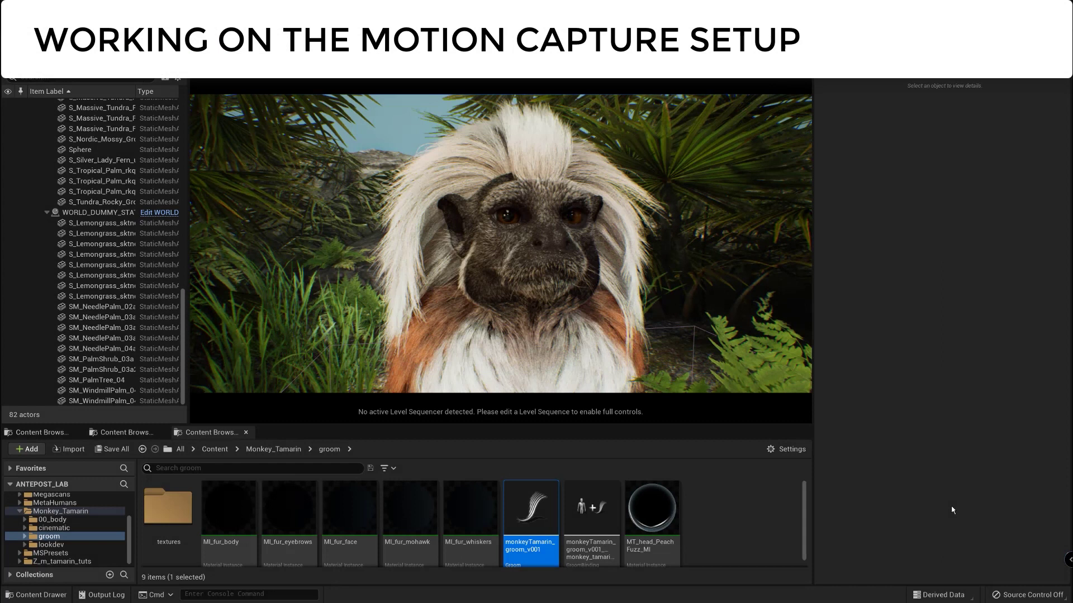
- Create a groom binding for monkeyTamarin_groom_v001 with monkey_tamarin as the target skeletal mesh
click(721, 538)
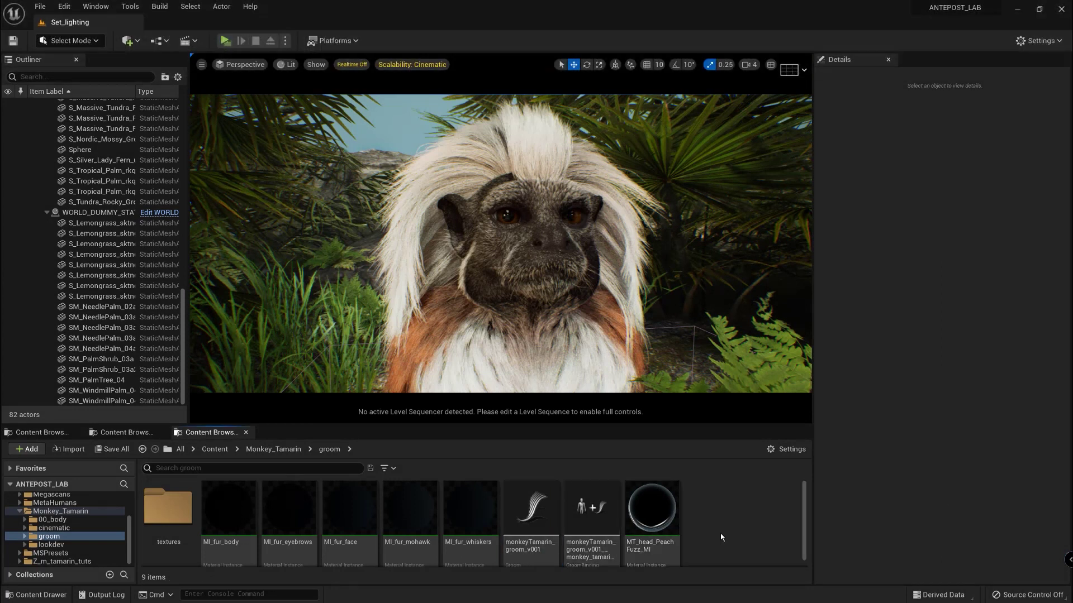
right_click(537, 508)
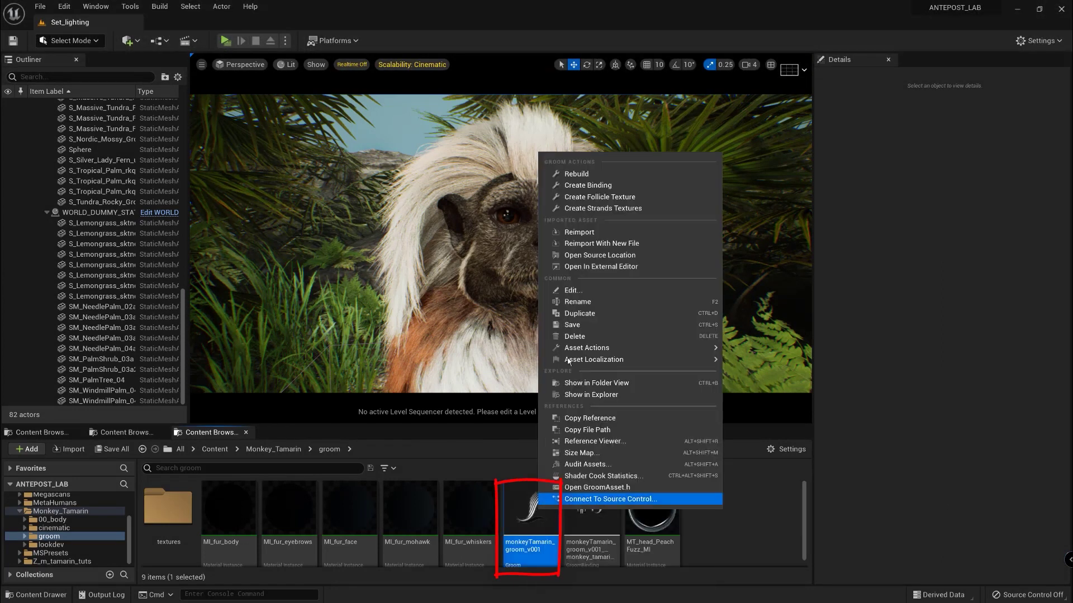
click(577, 188)
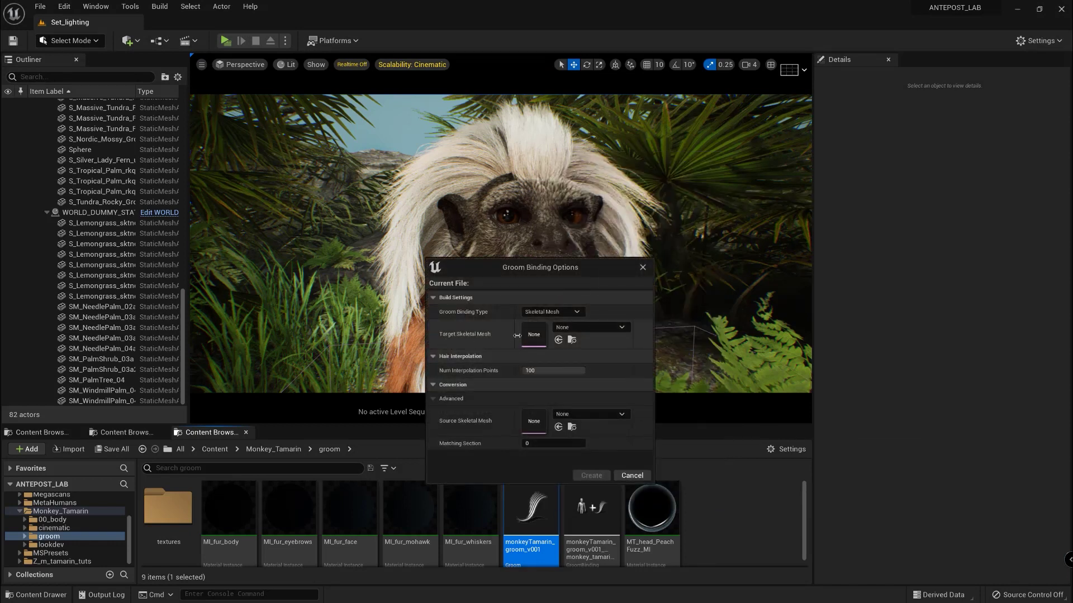
click(603, 332)
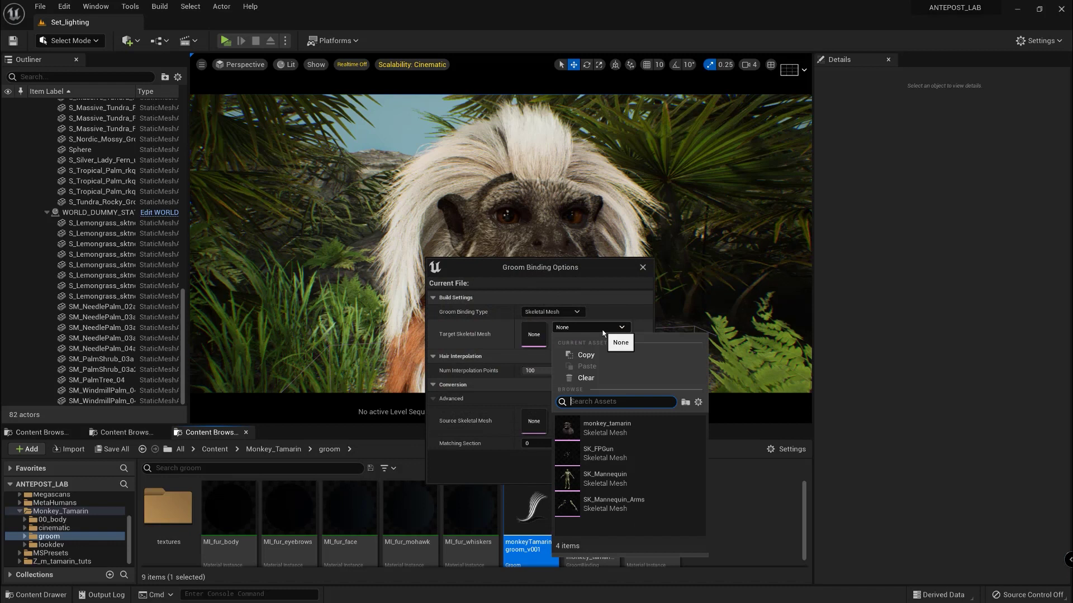
click(606, 429)
click(589, 474)
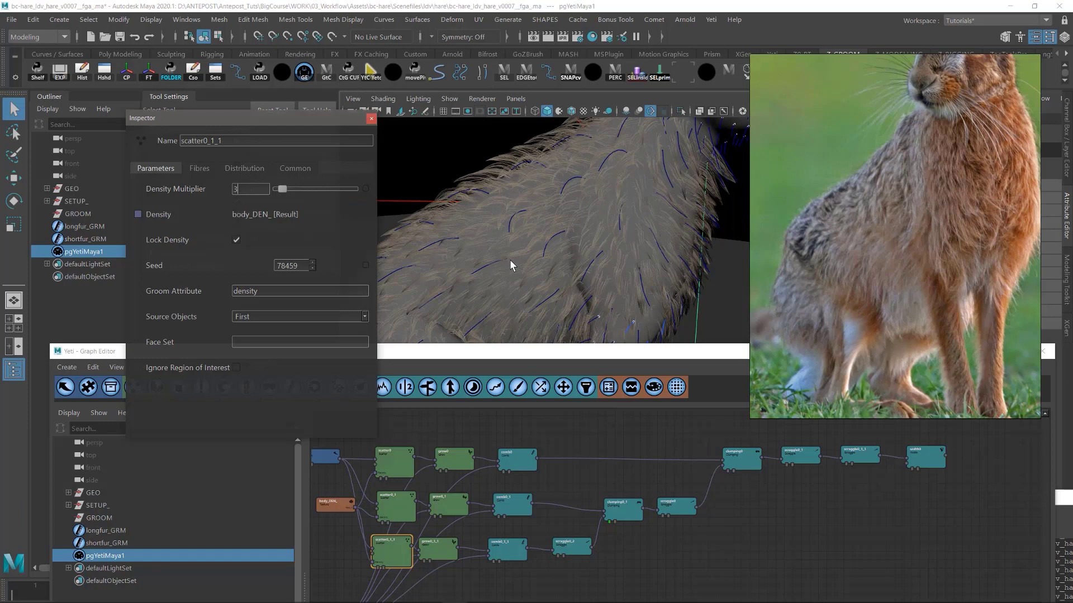
- Switch to the hare scene in Maya to inspect its Yeti fur, and view another render snapshot in Arnold RenderView
mouse_move(472, 263)
alt+mouse_down()
mouse_move(449, 262)
mouse_move(482, 257)
alt+mouse_up()
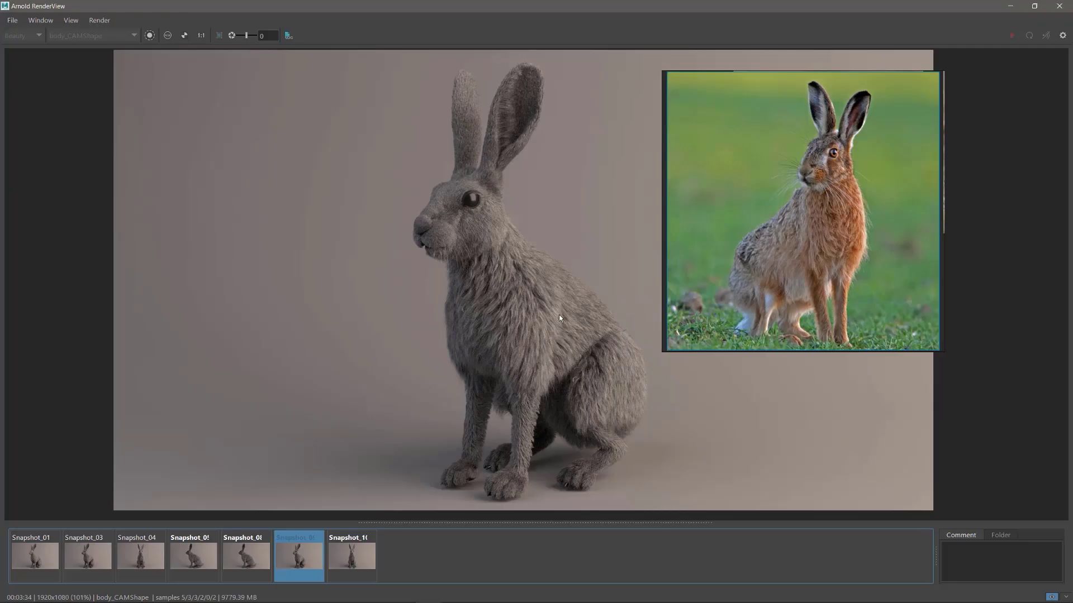
click(258, 536)
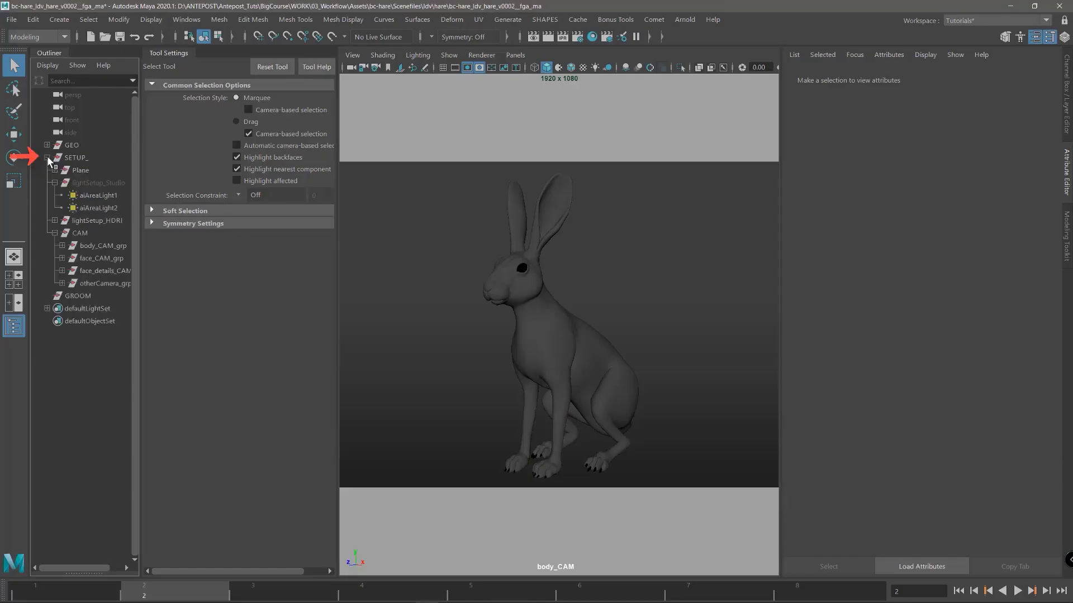
- Collapse the CAM group in the hare scene and play the animation through body_CAM
click(55, 233)
key(alt+v)
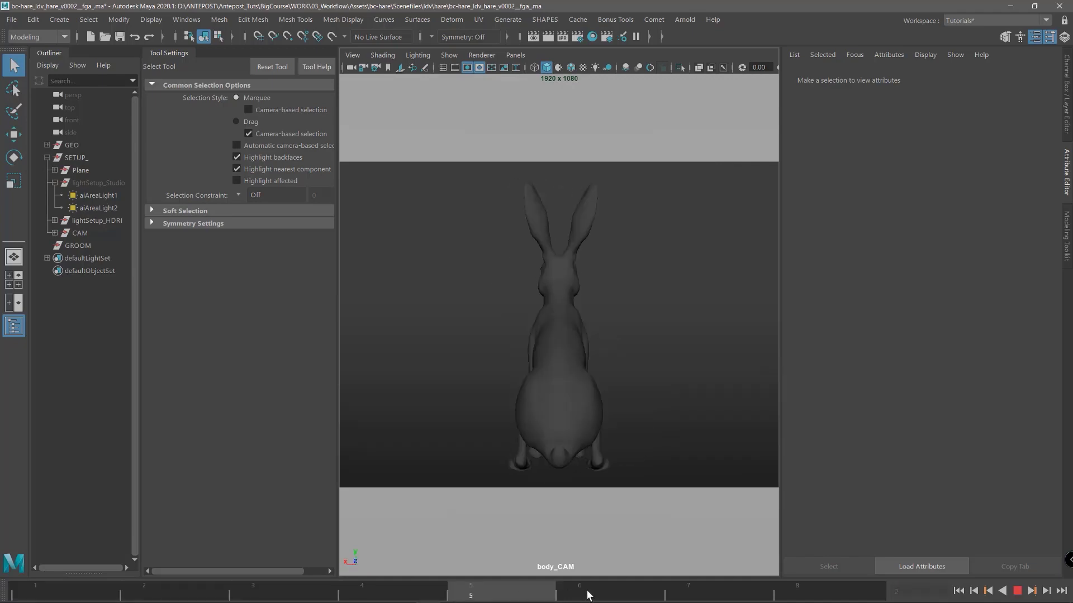